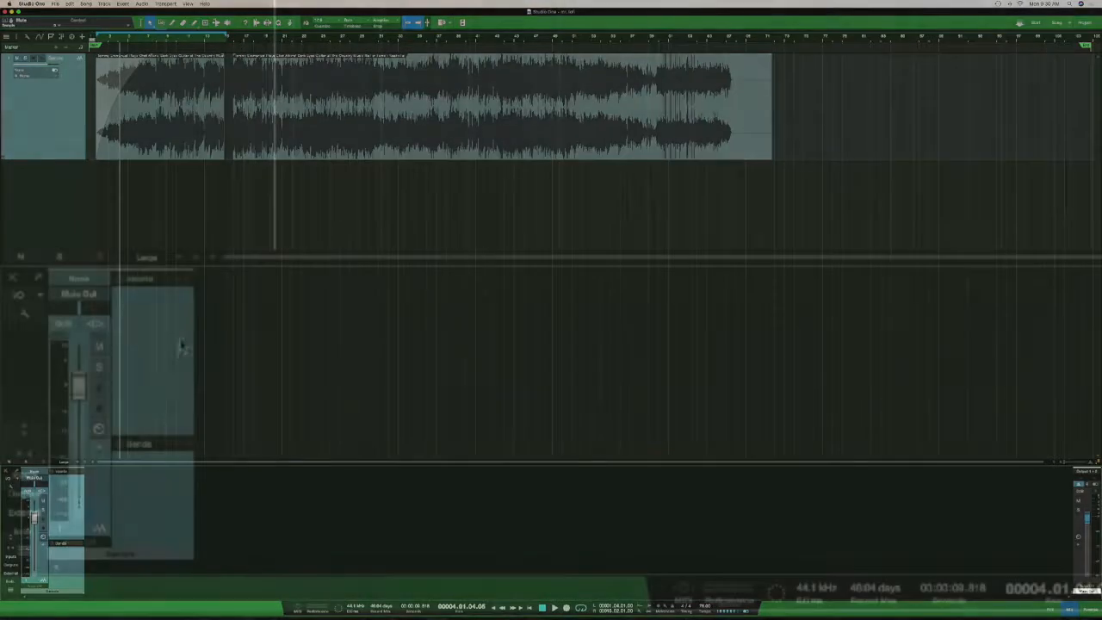
# Step: Insert the PreSonus Bitcrusher effect on the Sample track's channel
pyautogui.click(185, 282)
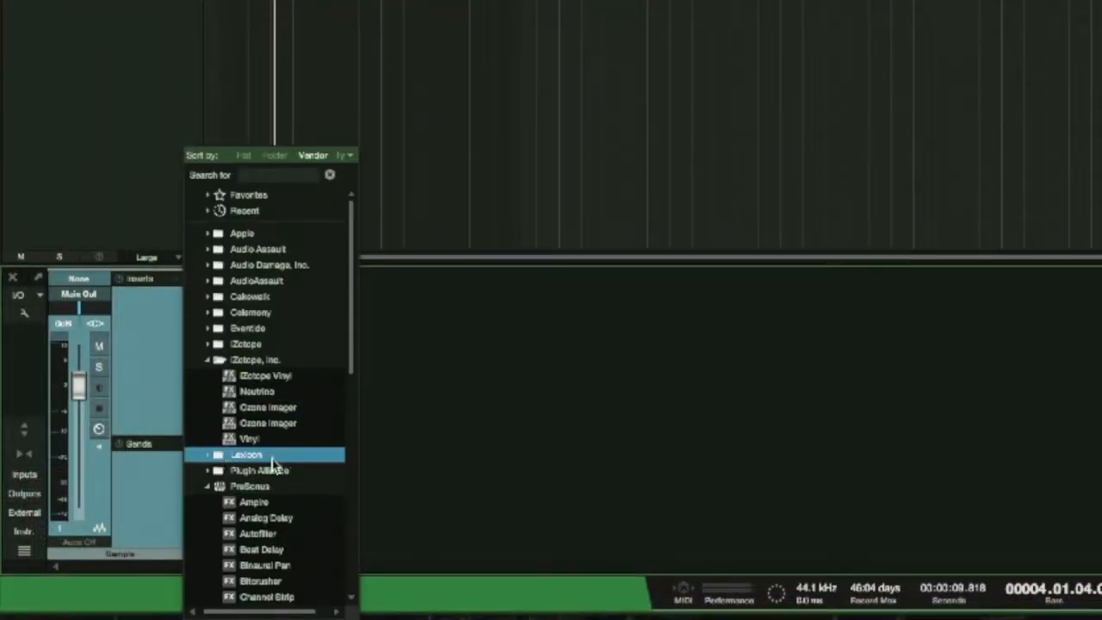
pyautogui.scroll(-6, 277, 343)
pyautogui.scroll(1, 277, 343)
pyautogui.click(281, 298)
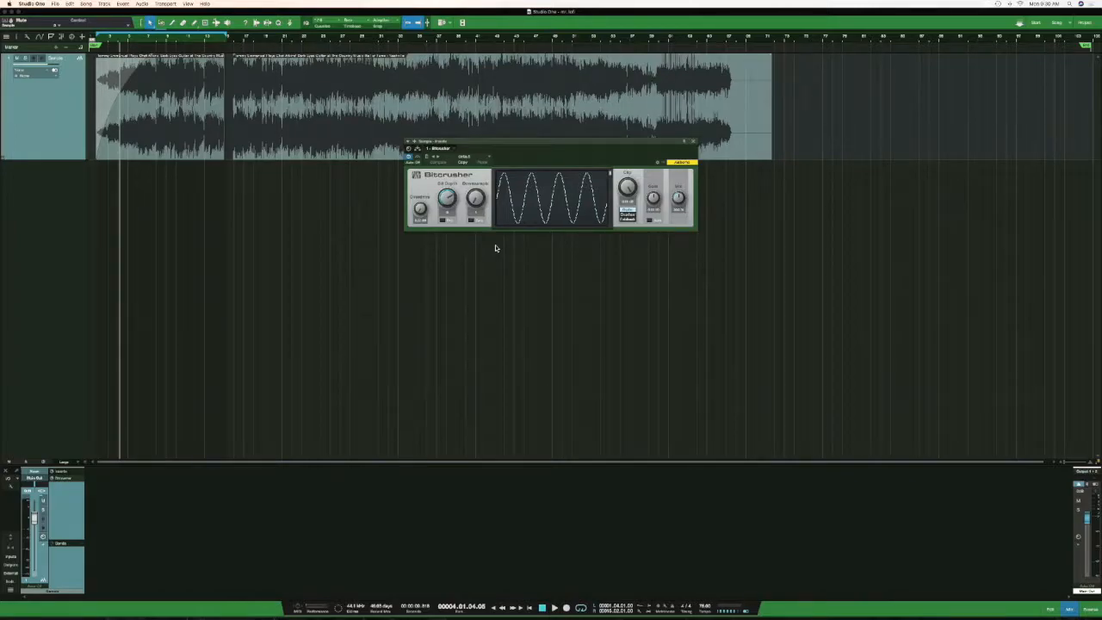
# Step: Play the sample and compare its sound with Bitcrusher bypassed and active
pyautogui.click(554, 607)
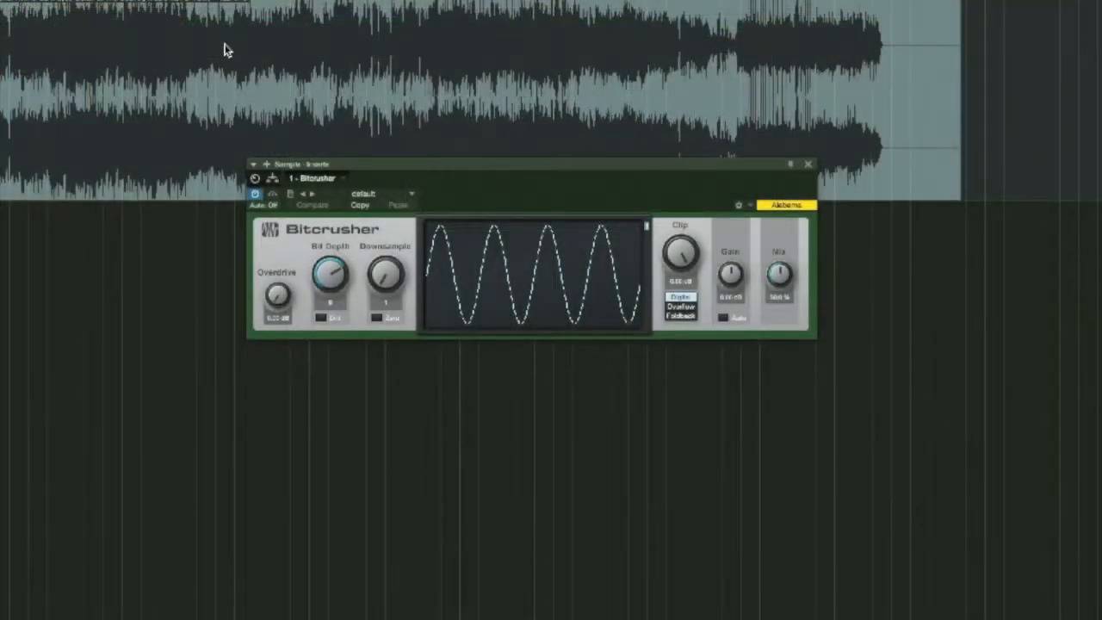
pyautogui.click(255, 196)
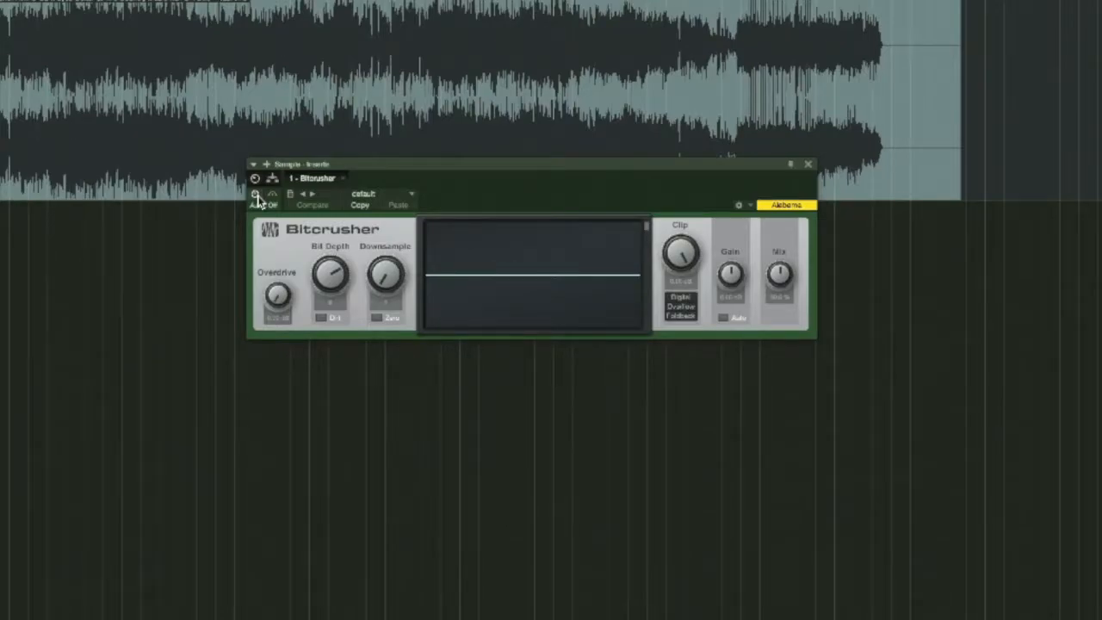
pyautogui.click(255, 196)
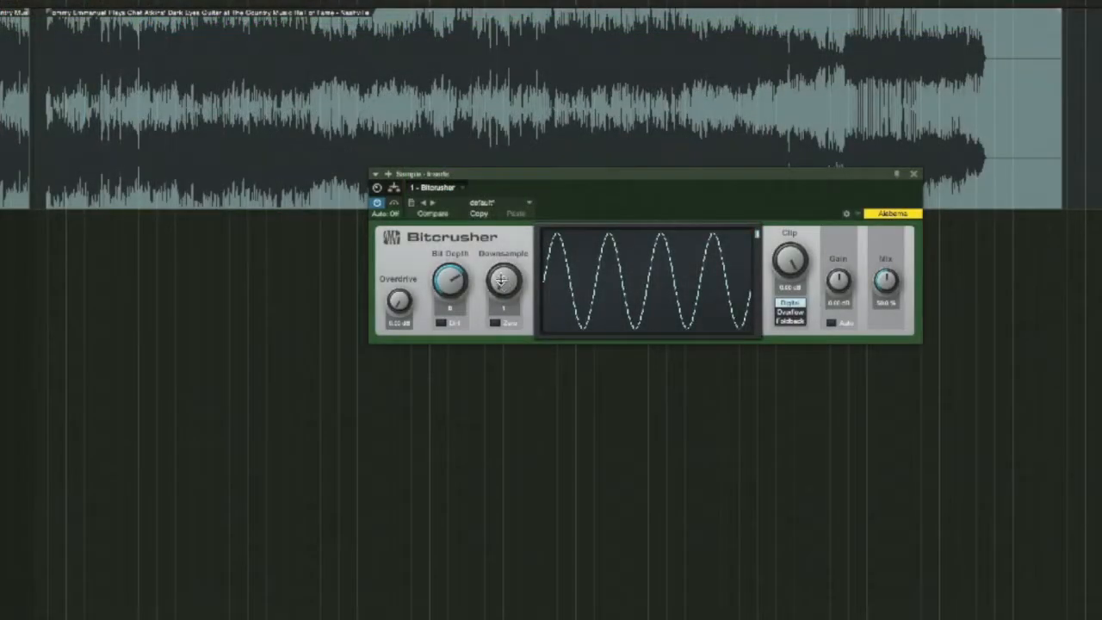
# Step: Set Bitcrusher's Downsample to 4 and enable its Zero option
pyautogui.moveTo(501, 279); pyautogui.dragTo(501, 272)
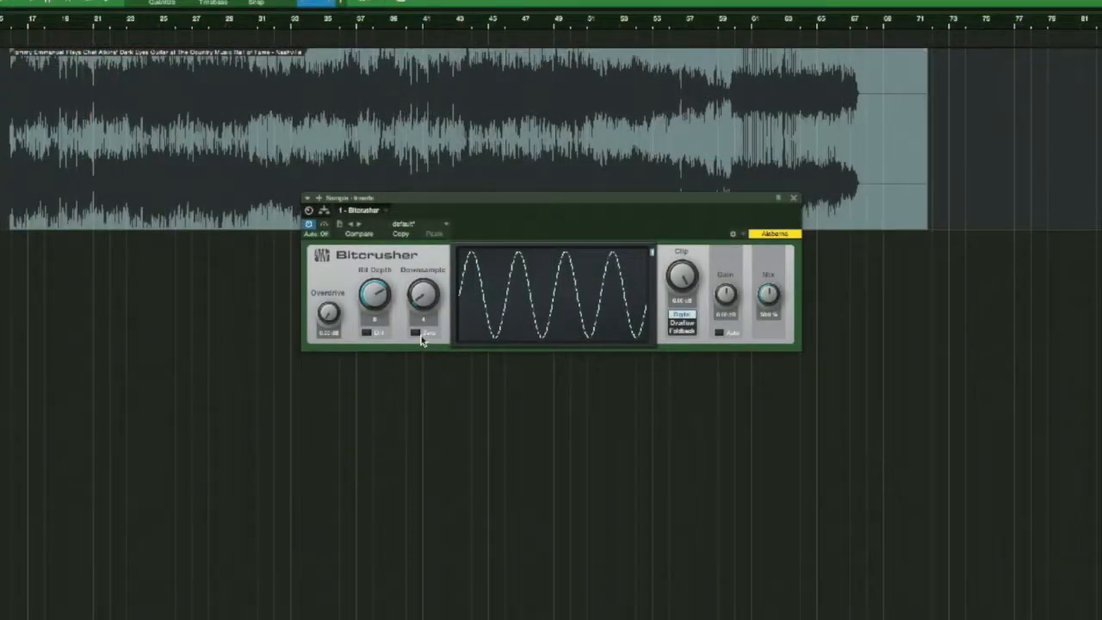
pyautogui.click(416, 333)
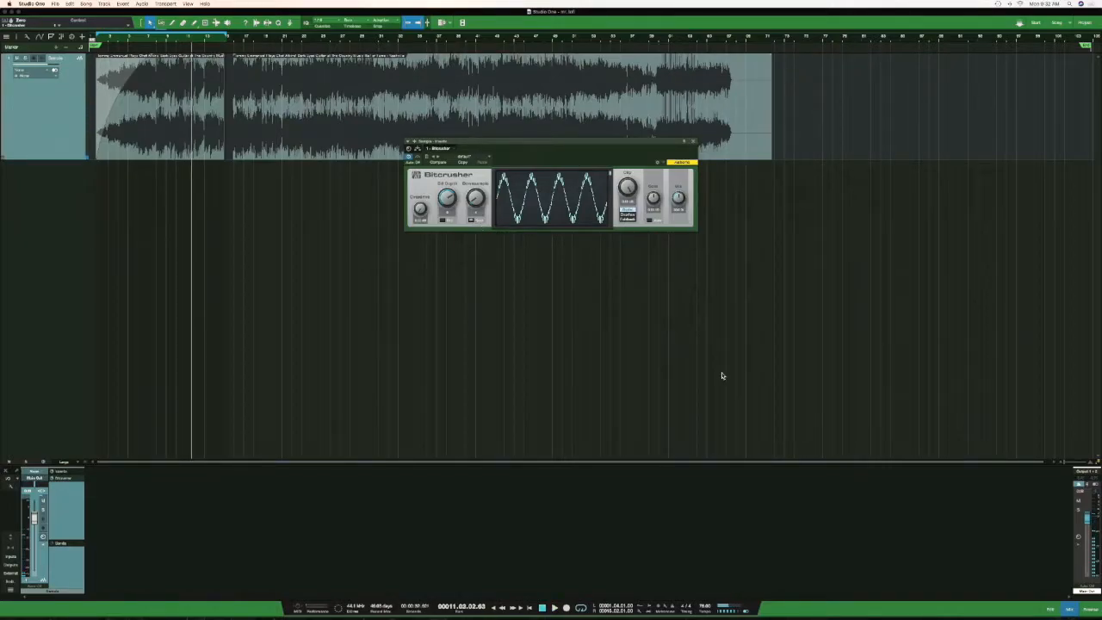
# Step: Insert the Spectrum Meter on the main output channel and examine the high-frequency peak of the downsampled audio
pyautogui.click(1079, 547)
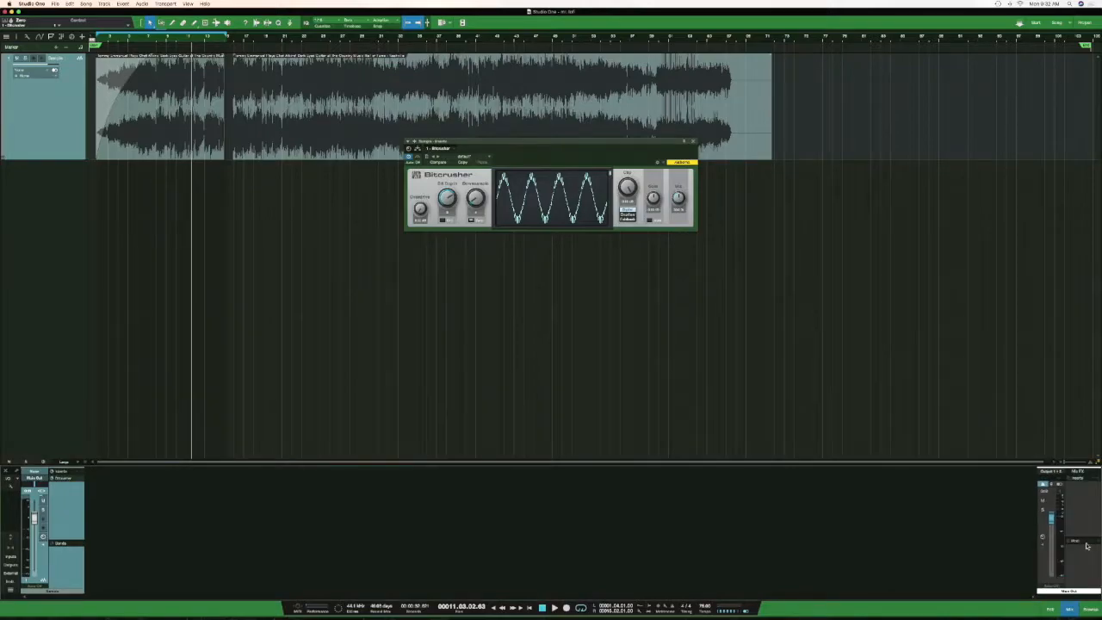
pyautogui.click(1099, 478)
pyautogui.scroll(-5, 1072, 453)
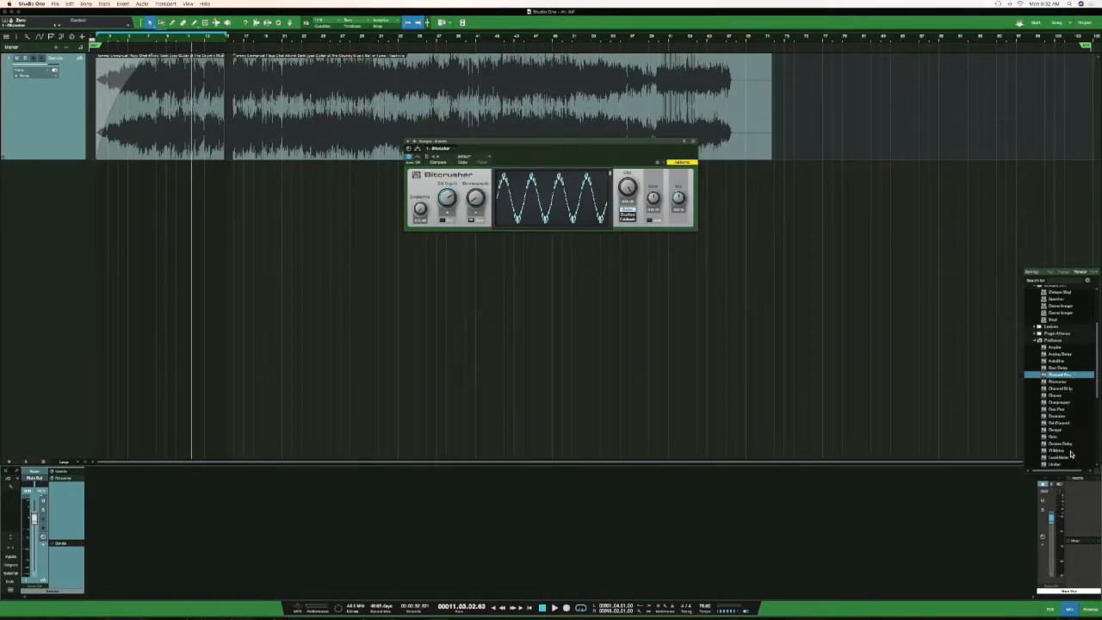
pyautogui.scroll(-3, 1071, 454)
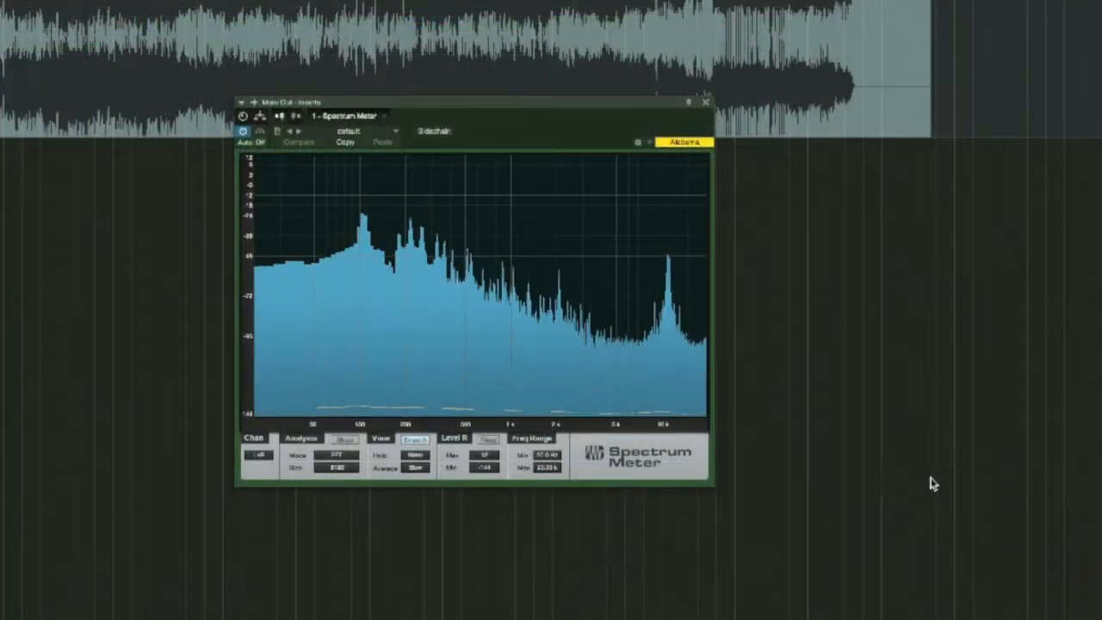
pyautogui.moveTo(669, 287)
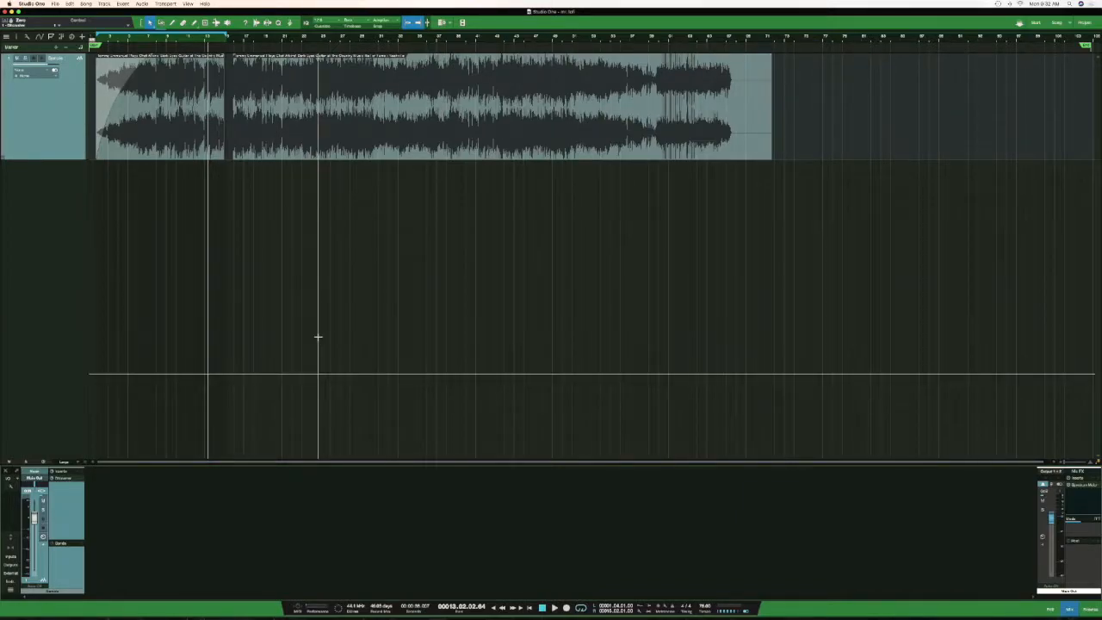
# Step: Export the loop range as an AIFF mixdown at an 11.025 kHz sample rate, with the result imported to a track
pyautogui.press('super+e')
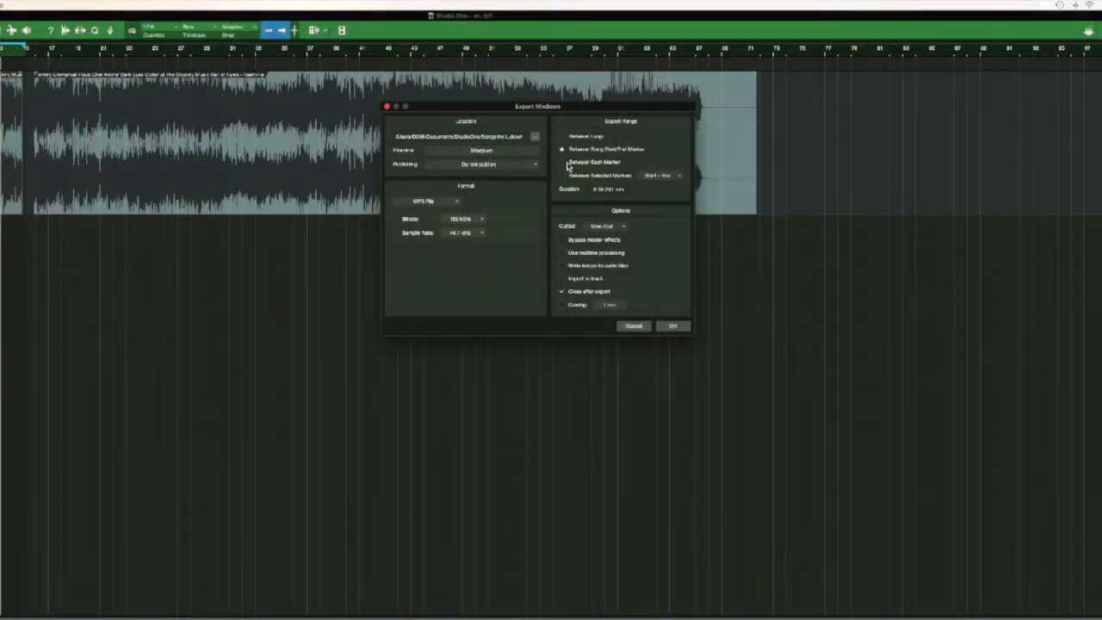
pyautogui.click(562, 137)
pyautogui.click(563, 279)
pyautogui.click(441, 204)
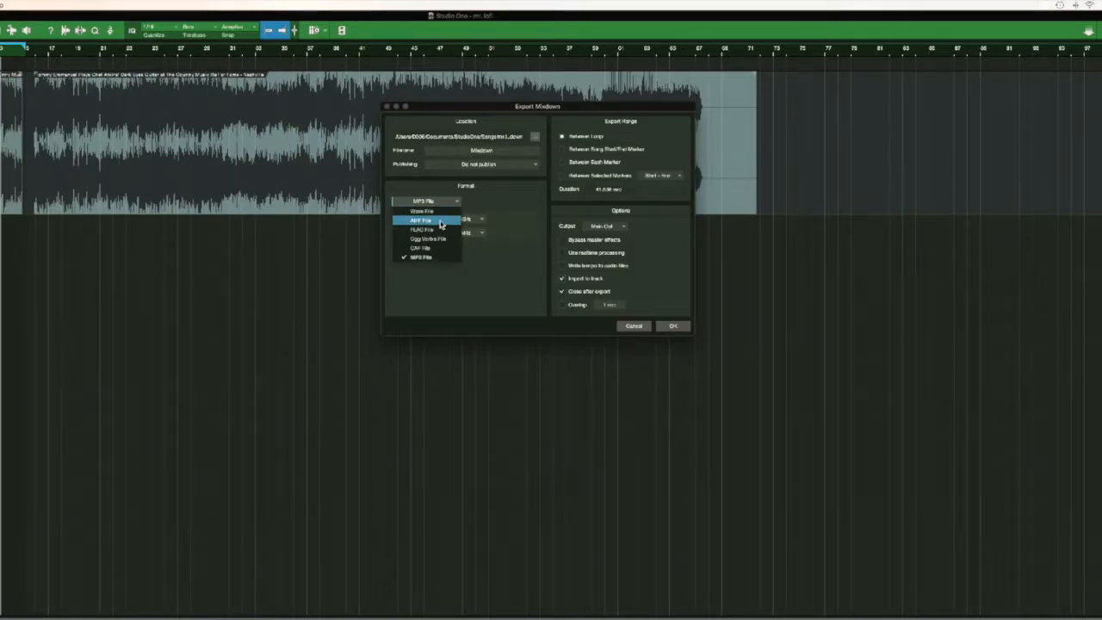
pyautogui.click(441, 221)
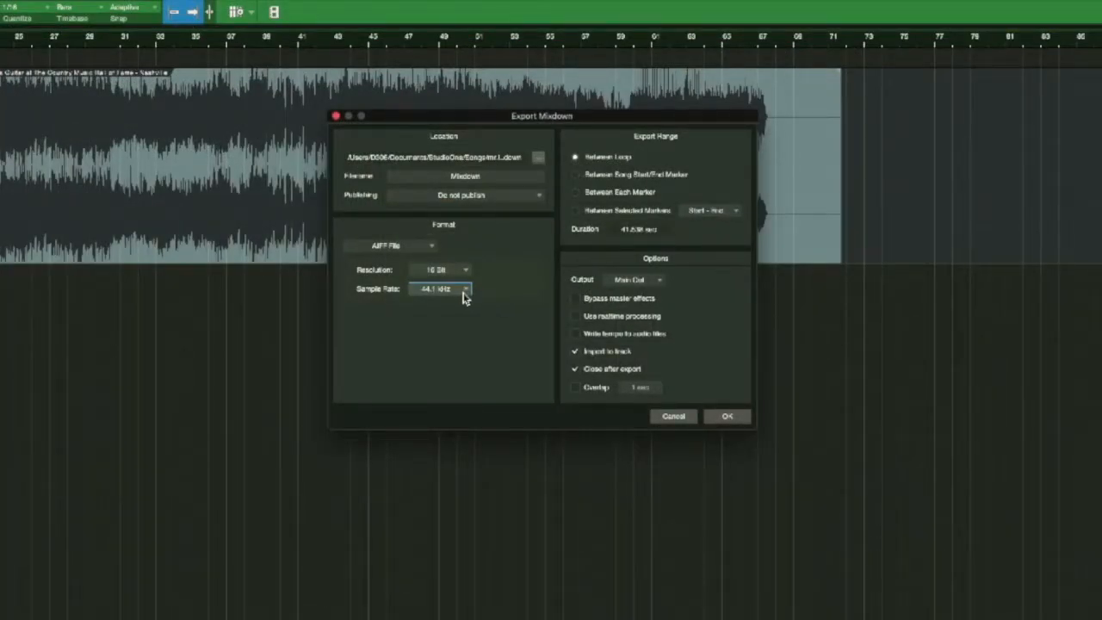
pyautogui.click(463, 293)
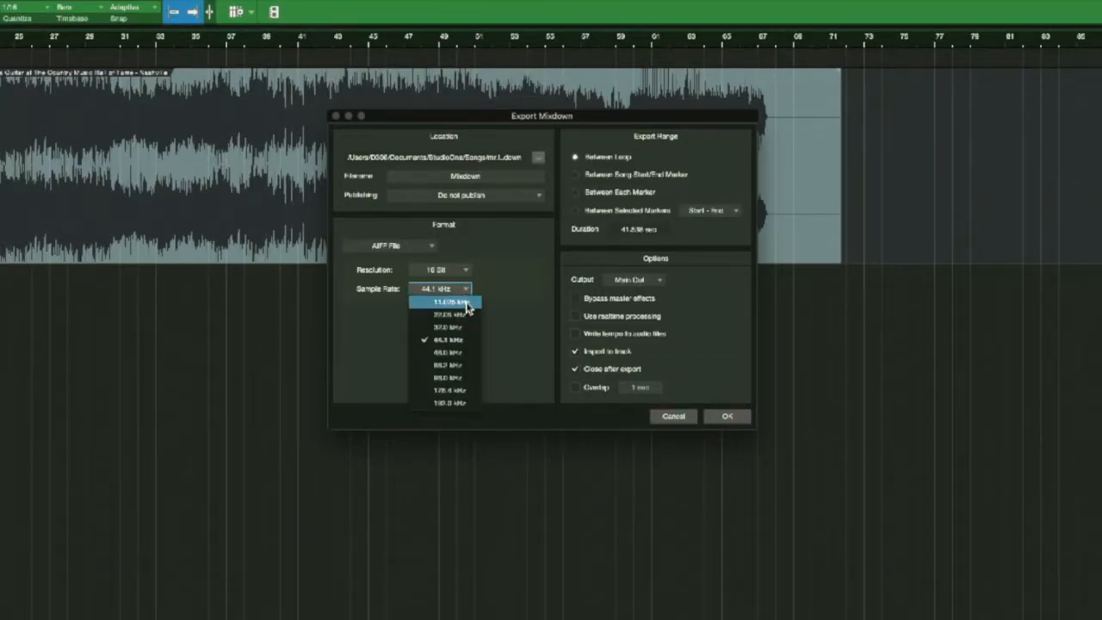
pyautogui.click(467, 304)
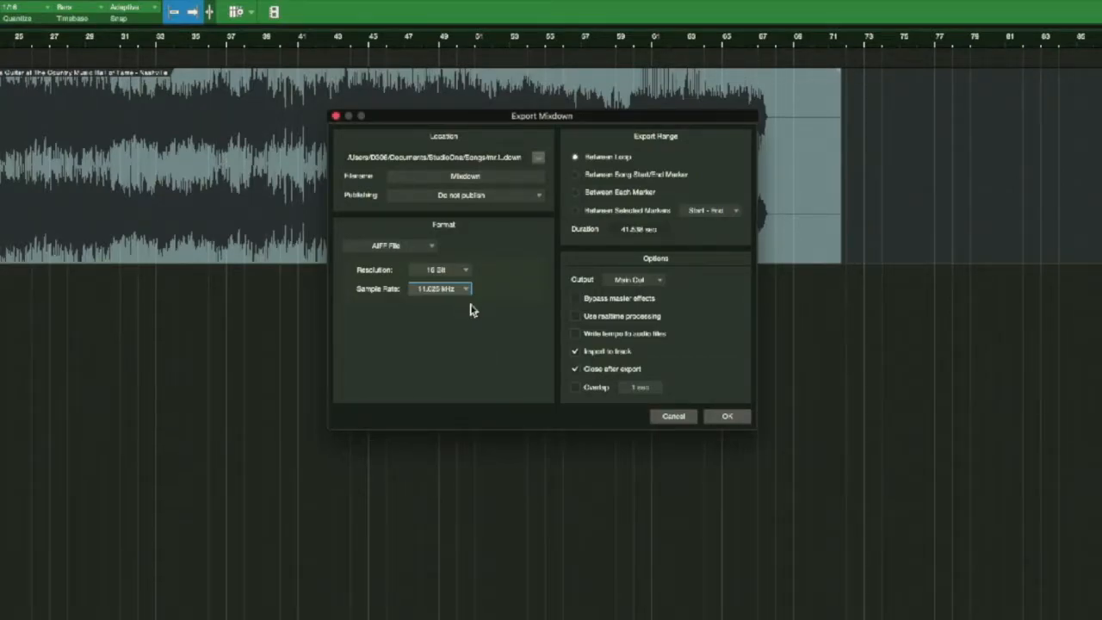
pyautogui.click(726, 418)
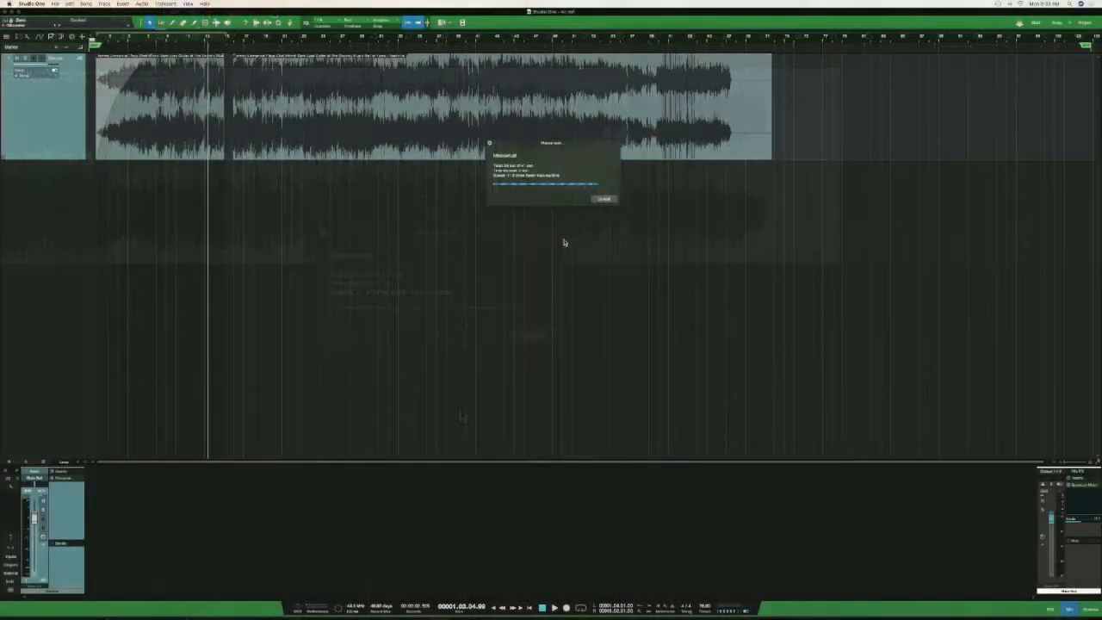
# Step: Solo the imported Mixdown track, play it from bar 2, and show the main output's Spectrum Meter
pyautogui.press('s')
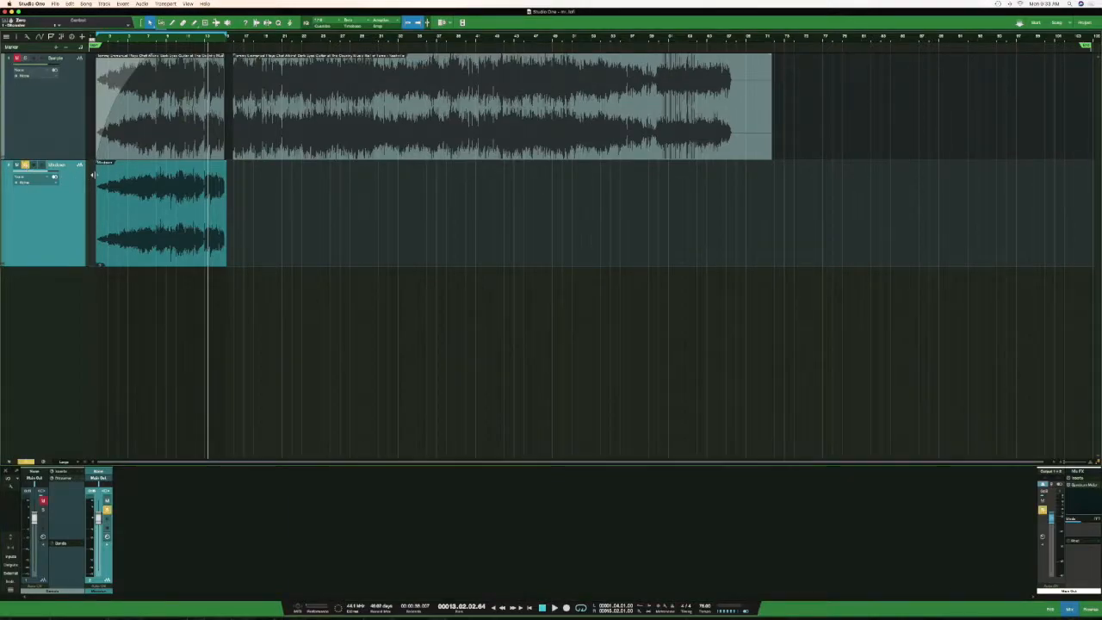
pyautogui.click(99, 38)
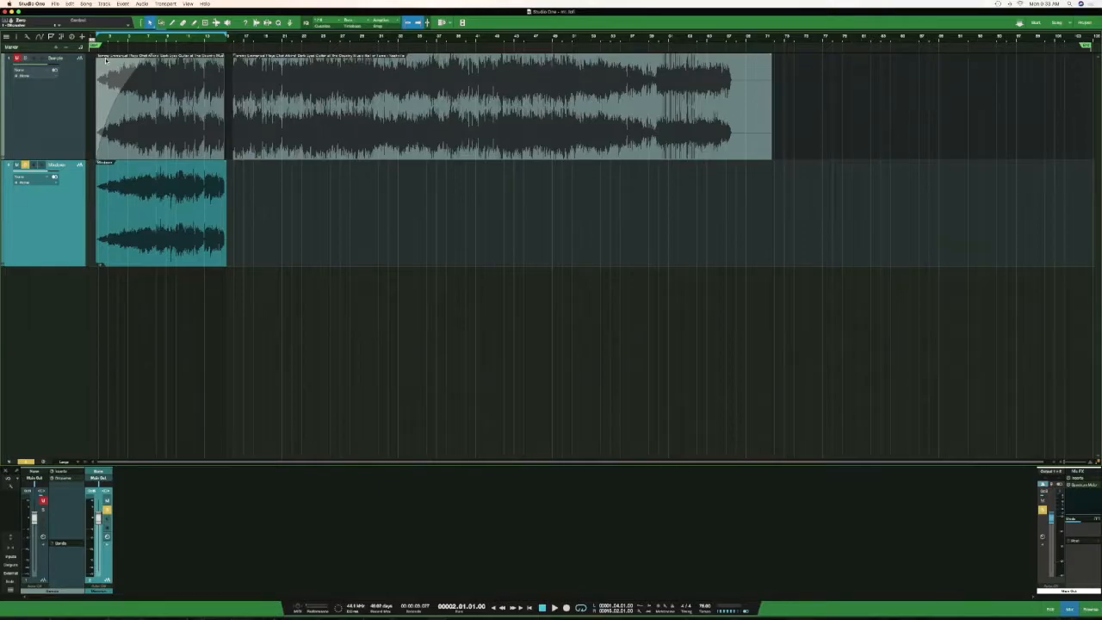
pyautogui.press('space')
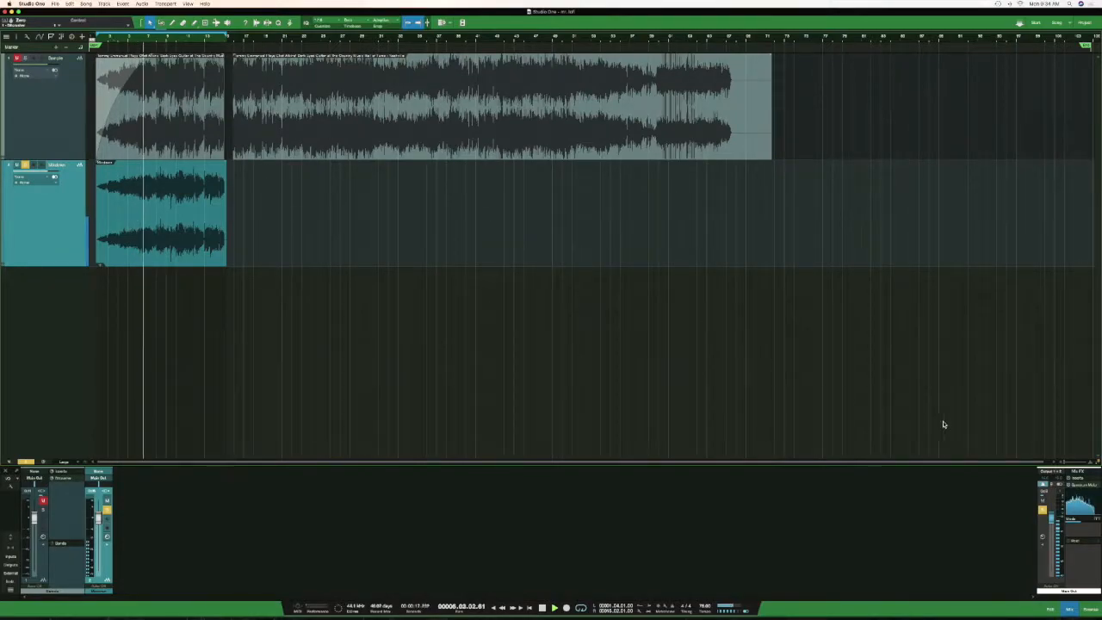
pyautogui.click(1086, 488)
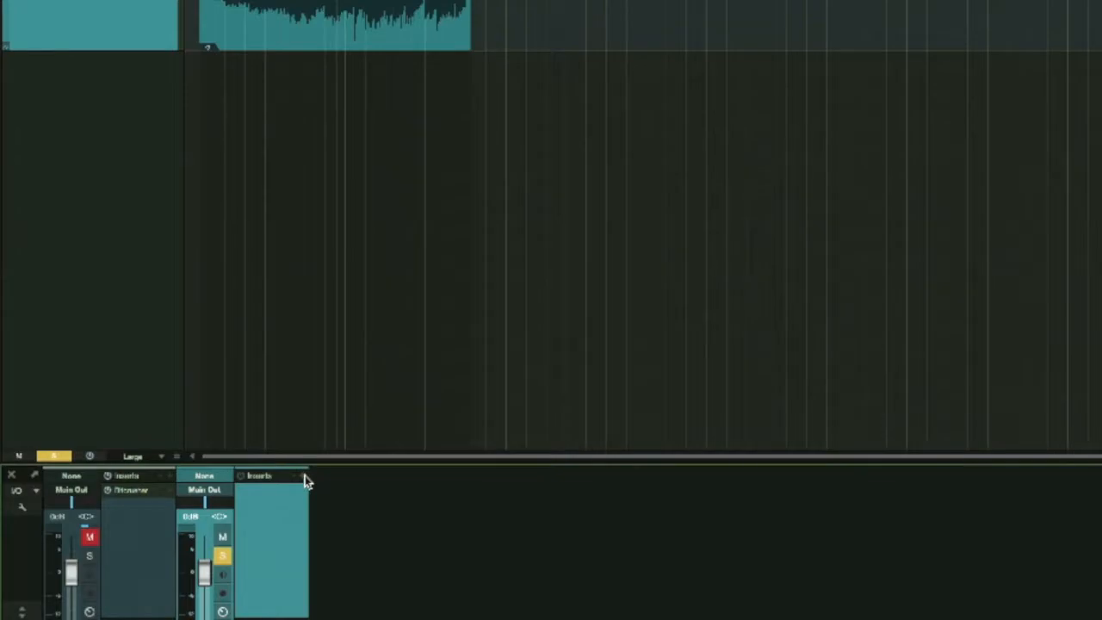
# Step: Insert the iZotope Vinyl plug-in on the Mixdown track and raise its Mechanical Noise to a little over a third
pyautogui.click(304, 476)
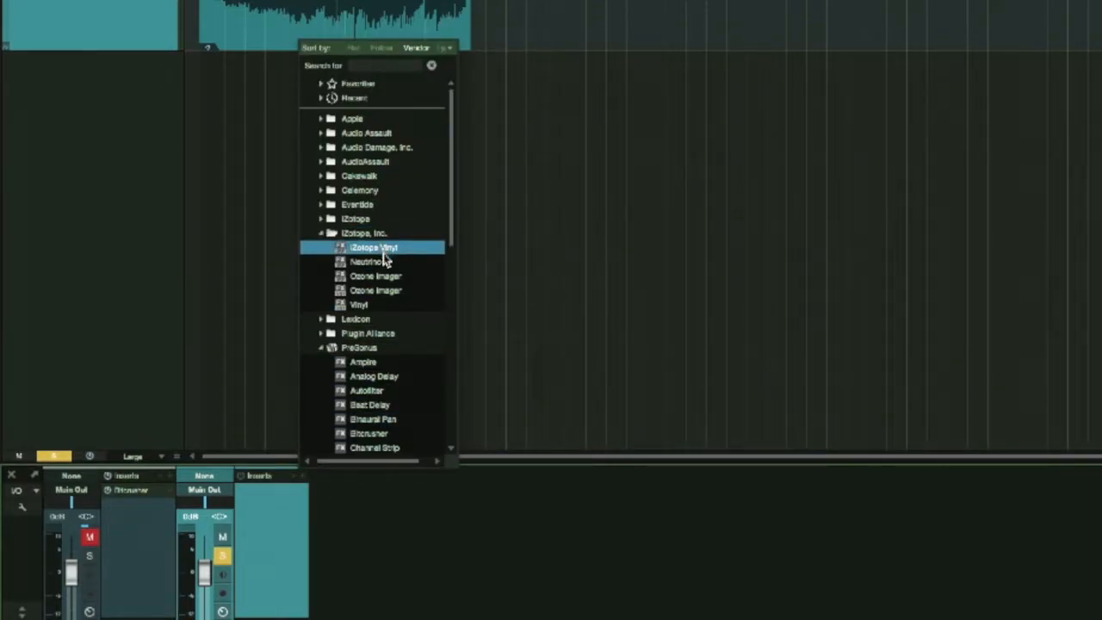
pyautogui.click(375, 307)
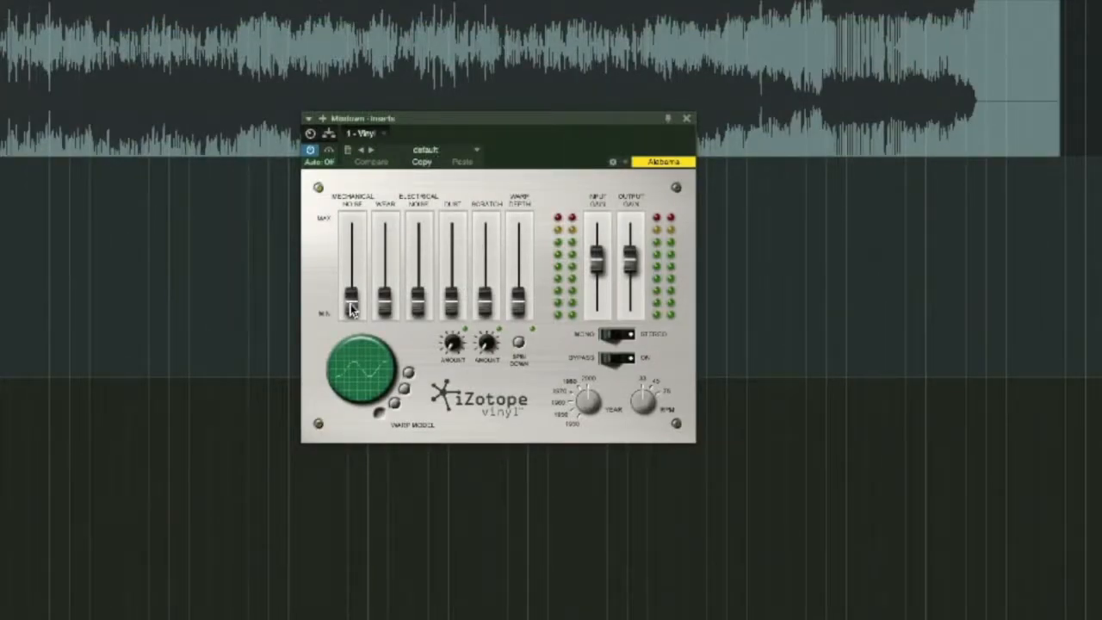
pyautogui.moveTo(352, 308); pyautogui.dragTo(363, 272)
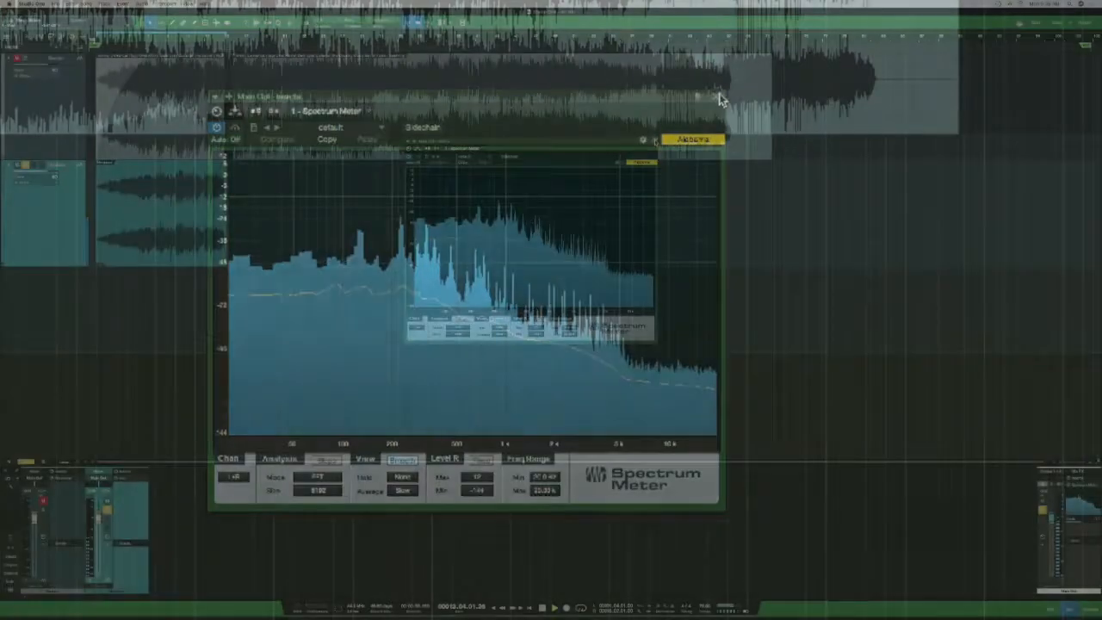
pyautogui.click(716, 96)
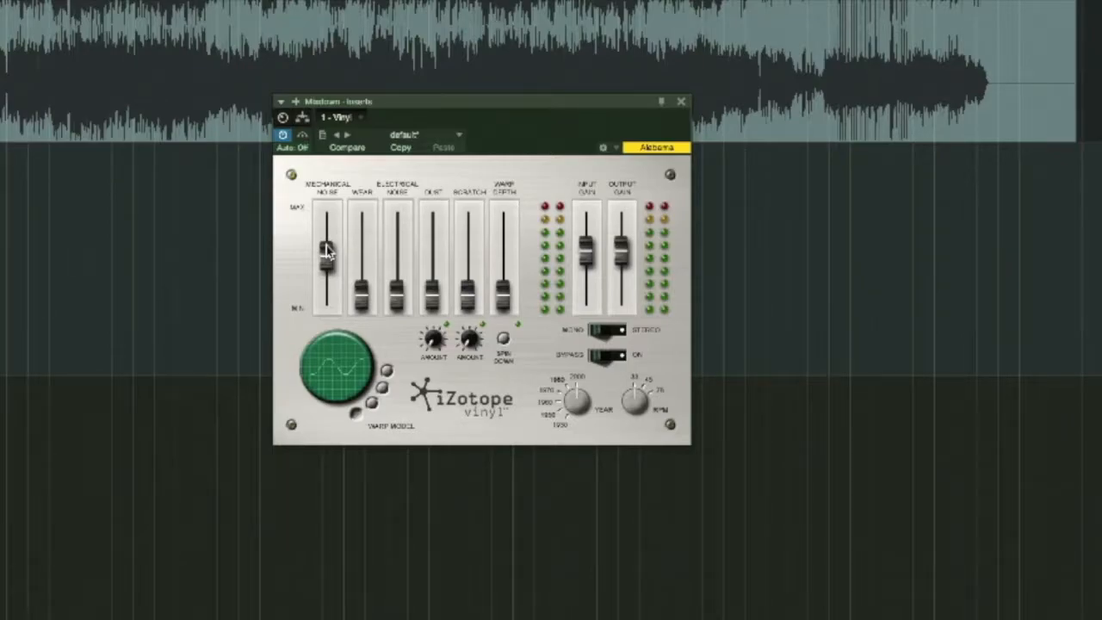
pyautogui.moveTo(328, 258); pyautogui.dragTo(330, 267)
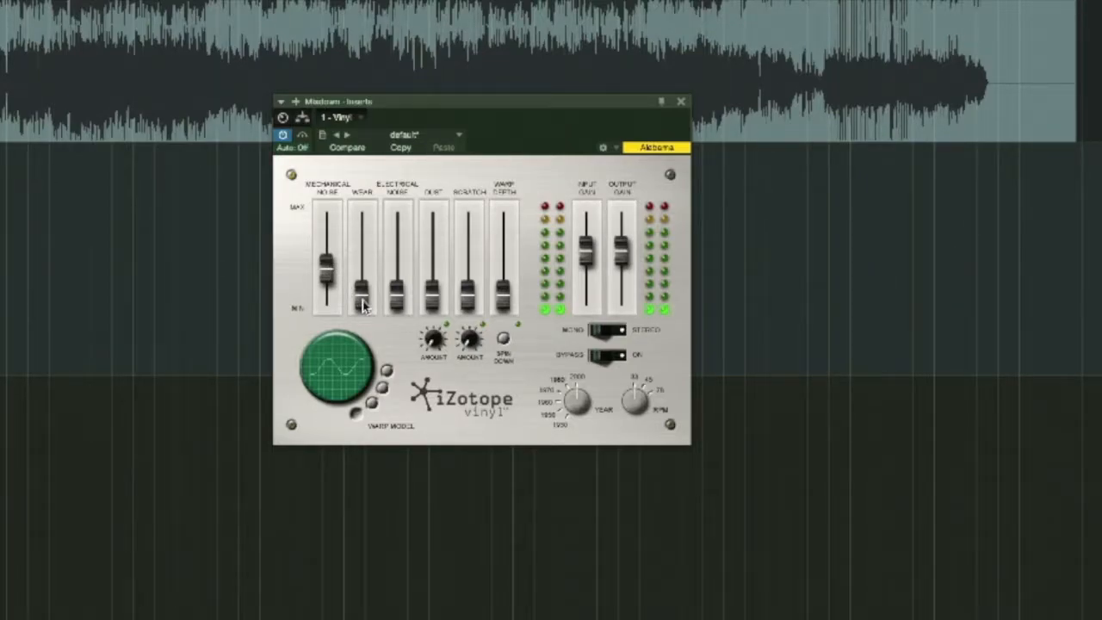
# Step: Audition Vinyl's Wear at maximum with a brief input gain boost, restore the gain to its midpoint, and set Wear to about a third
pyautogui.moveTo(362, 303); pyautogui.dragTo(365, 220)
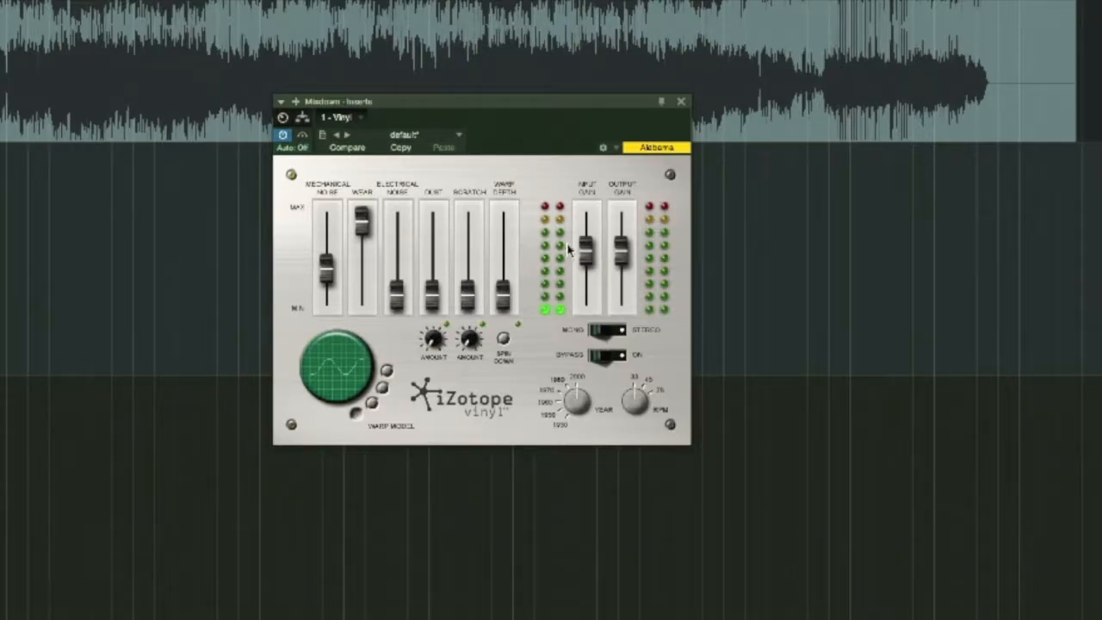
pyautogui.moveTo(585, 249)
pyautogui.mouseDown()
pyautogui.moveTo(589, 220)
pyautogui.moveTo(590, 241)
pyautogui.mouseUp()
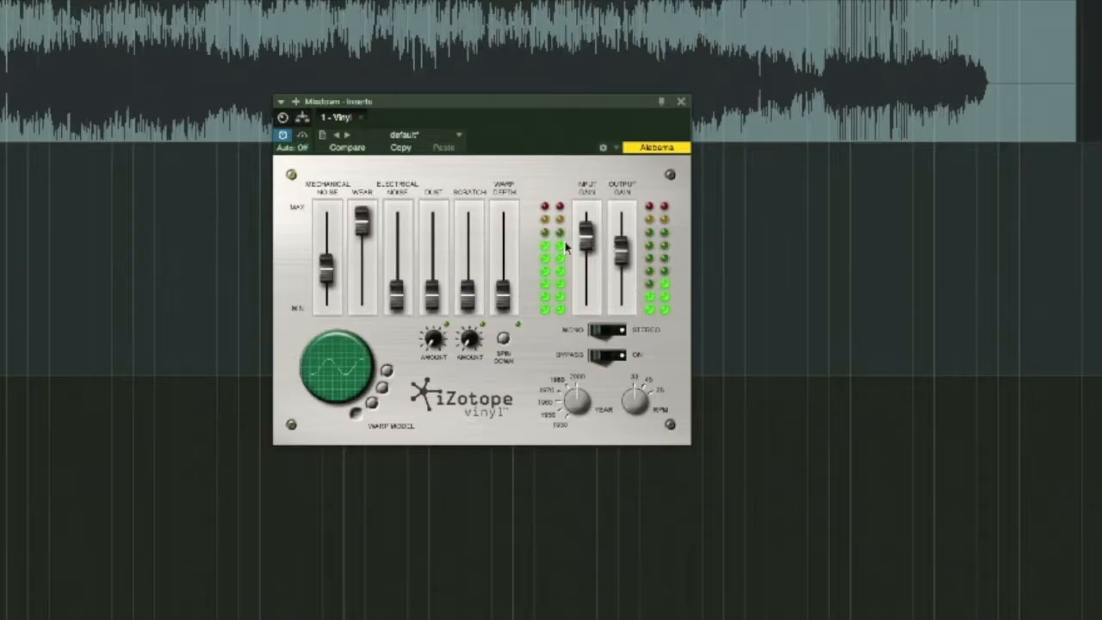
pyautogui.moveTo(583, 249); pyautogui.dragTo(588, 263)
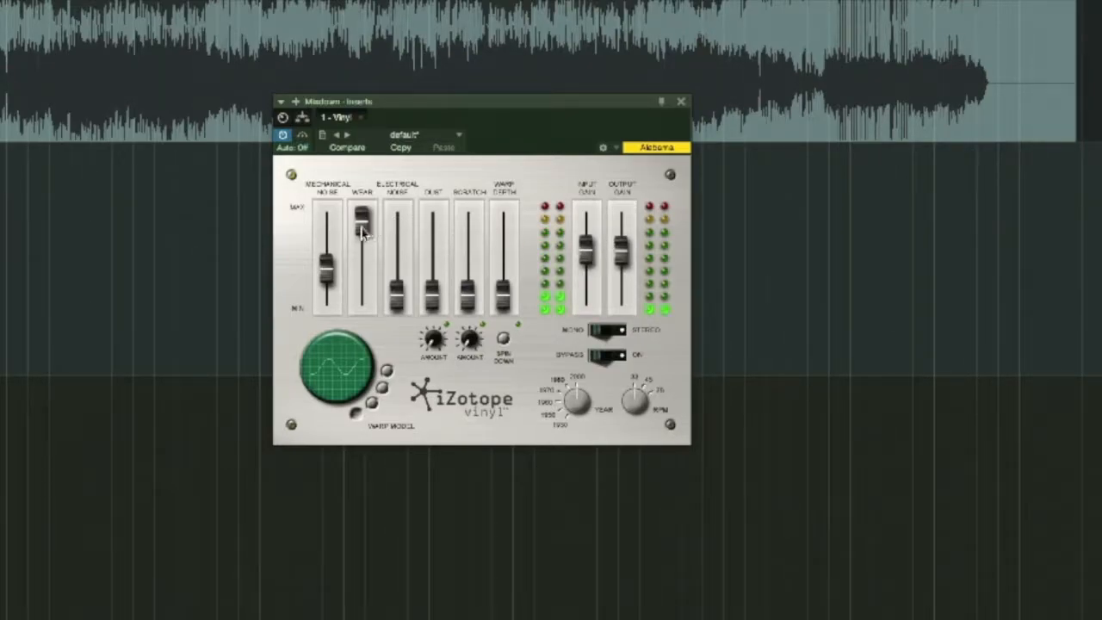
pyautogui.moveTo(361, 222); pyautogui.dragTo(366, 284)
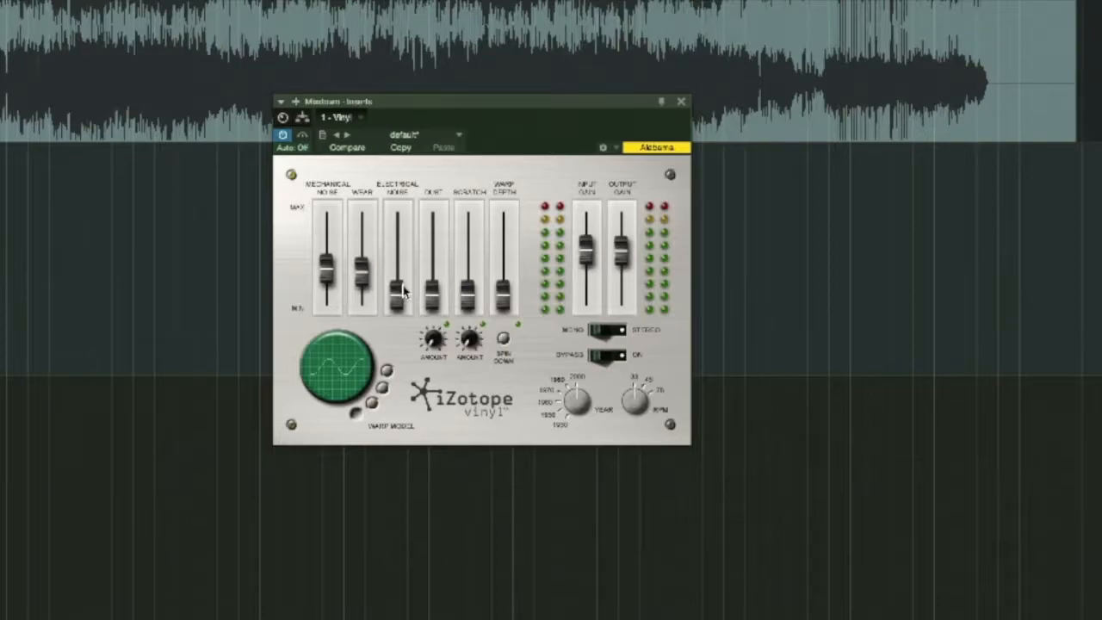
# Step: Raise Vinyl's Electrical Noise to about a quarter, turn up the dust amount, and set Dust slightly below halfway
pyautogui.moveTo(398, 297); pyautogui.dragTo(436, 260)
pyautogui.moveTo(432, 335); pyautogui.dragTo(434, 263)
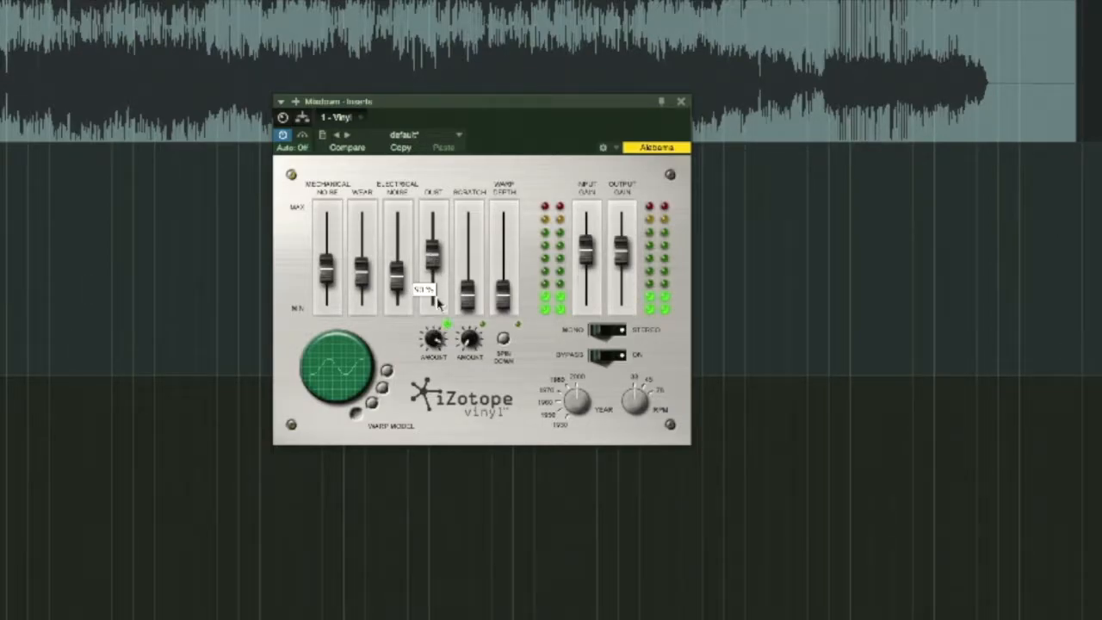
pyautogui.moveTo(435, 263)
pyautogui.mouseDown()
pyautogui.moveTo(436, 251)
pyautogui.moveTo(437, 290)
pyautogui.moveTo(437, 273)
pyautogui.mouseUp()
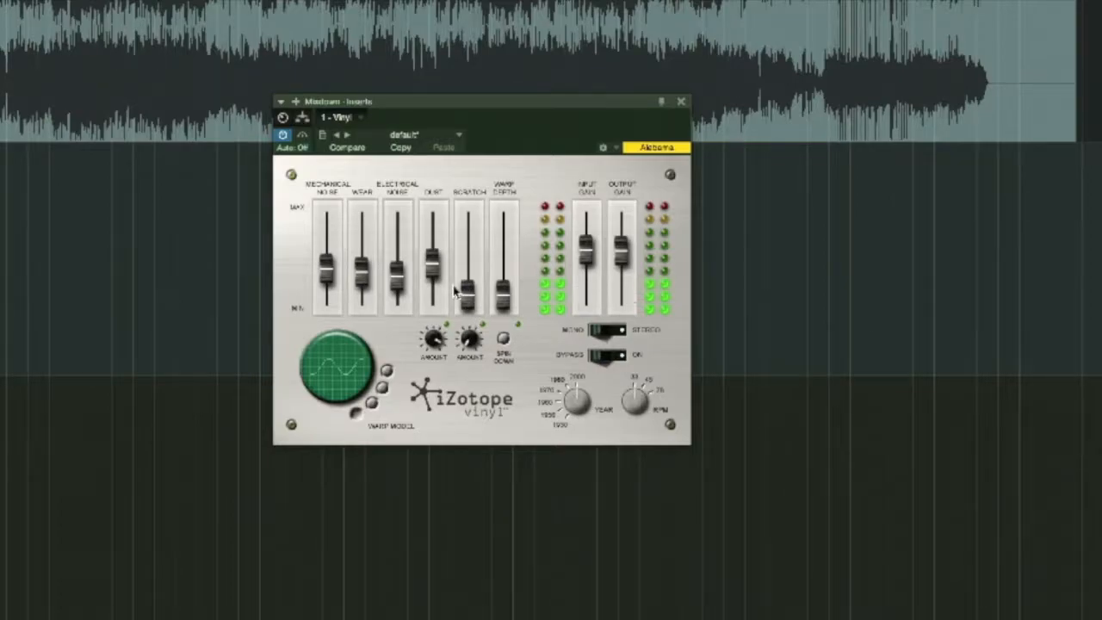
# Step: Try out Vinyl's Scratch effect at low to moderate levels and return it to minimum
pyautogui.moveTo(464, 303)
pyautogui.mouseDown()
pyautogui.moveTo(466, 242)
pyautogui.moveTo(470, 289)
pyautogui.mouseUp()
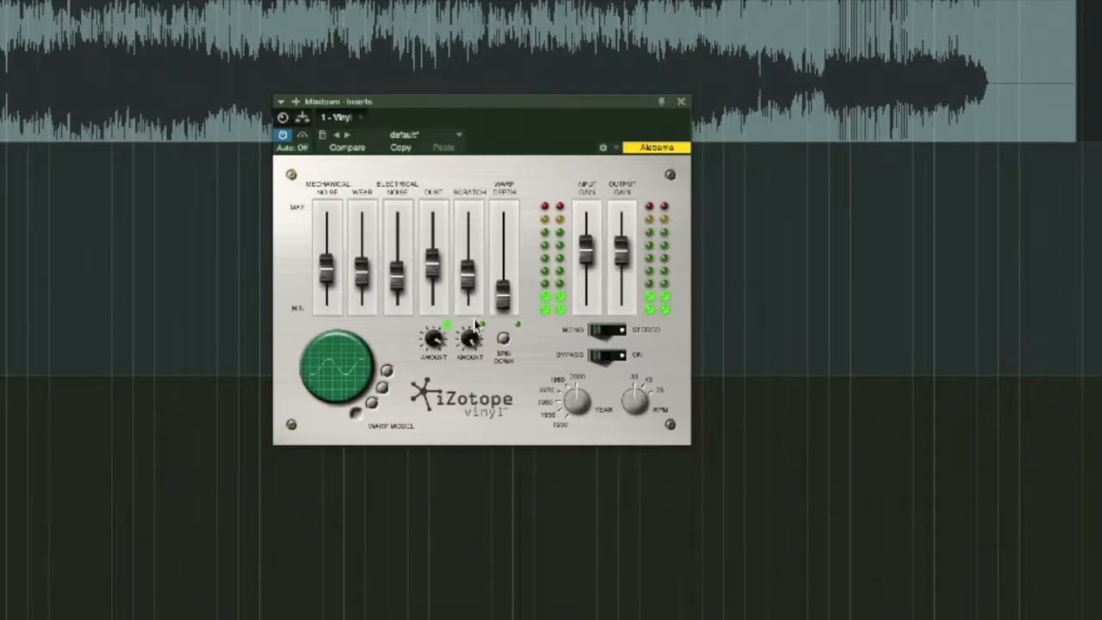
pyautogui.moveTo(470, 273)
pyautogui.mouseDown()
pyautogui.moveTo(470, 253)
pyautogui.moveTo(469, 266)
pyautogui.mouseUp()
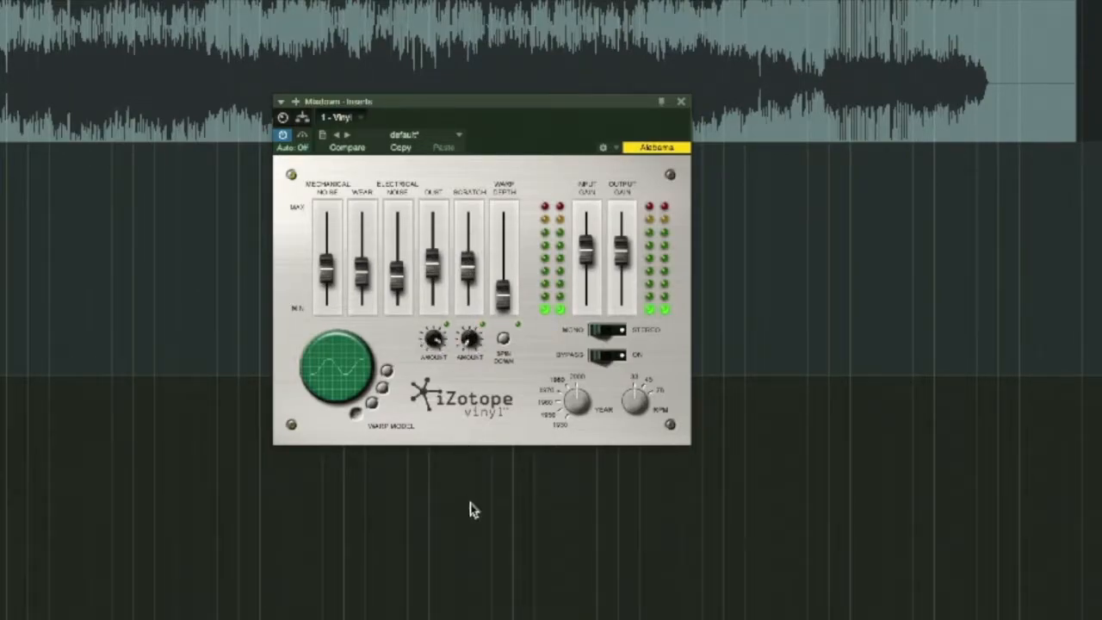
pyautogui.moveTo(471, 270); pyautogui.dragTo(484, 324)
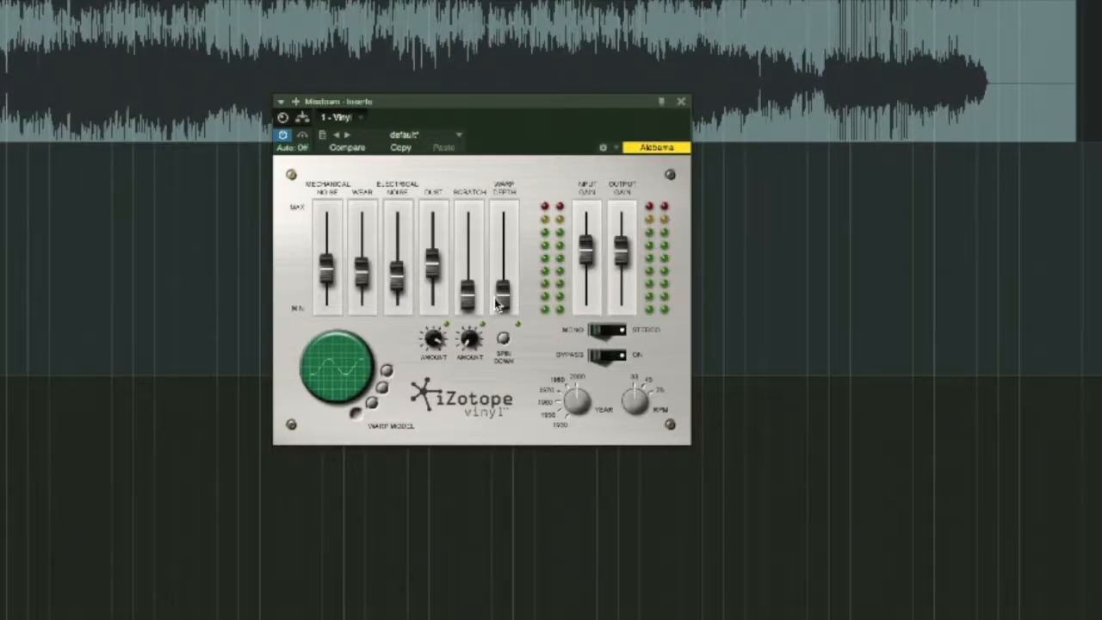
# Step: Audition Vinyl's Warp Depth at about three quarters and settle it at about a quarter
pyautogui.moveTo(501, 301)
pyautogui.mouseDown()
pyautogui.moveTo(502, 282)
pyautogui.moveTo(506, 310)
pyautogui.mouseUp()
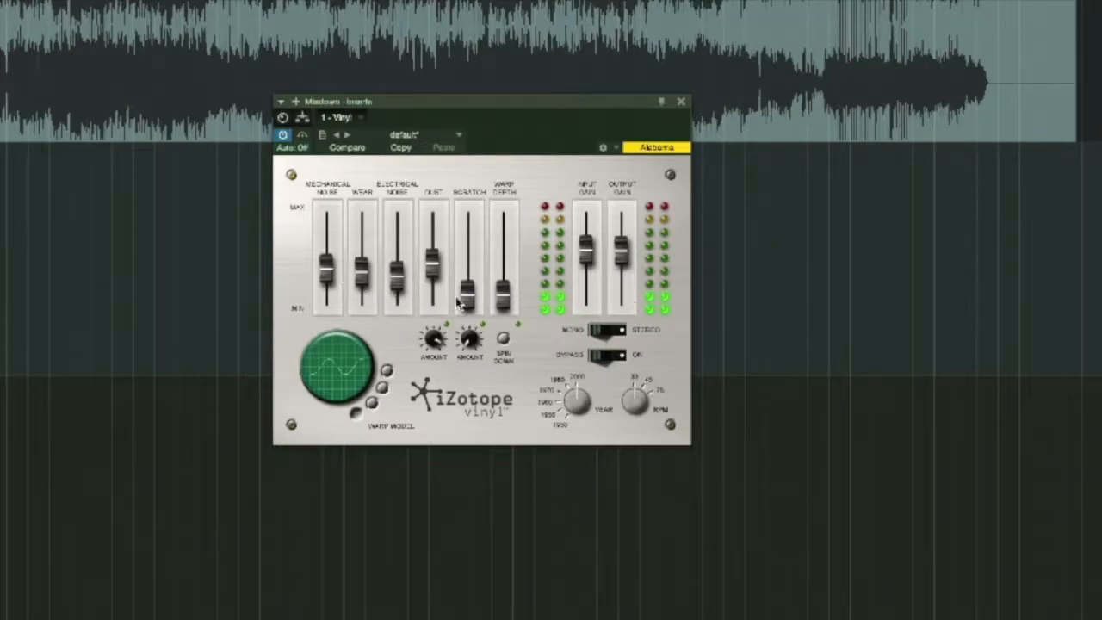
pyautogui.moveTo(501, 303); pyautogui.dragTo(504, 248)
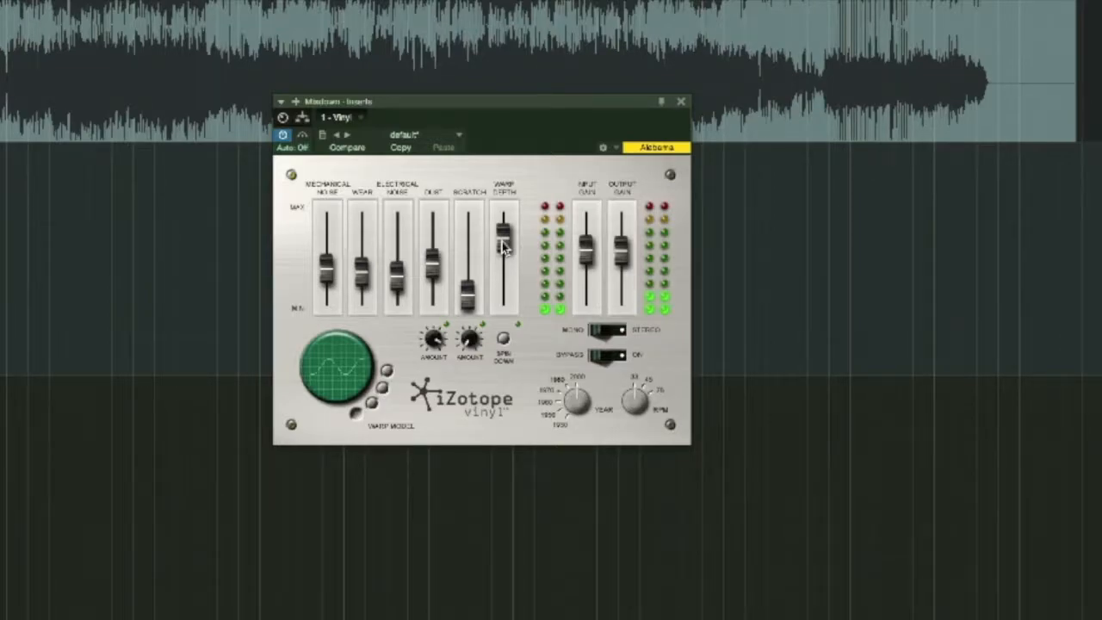
pyautogui.moveTo(504, 246); pyautogui.dragTo(506, 287)
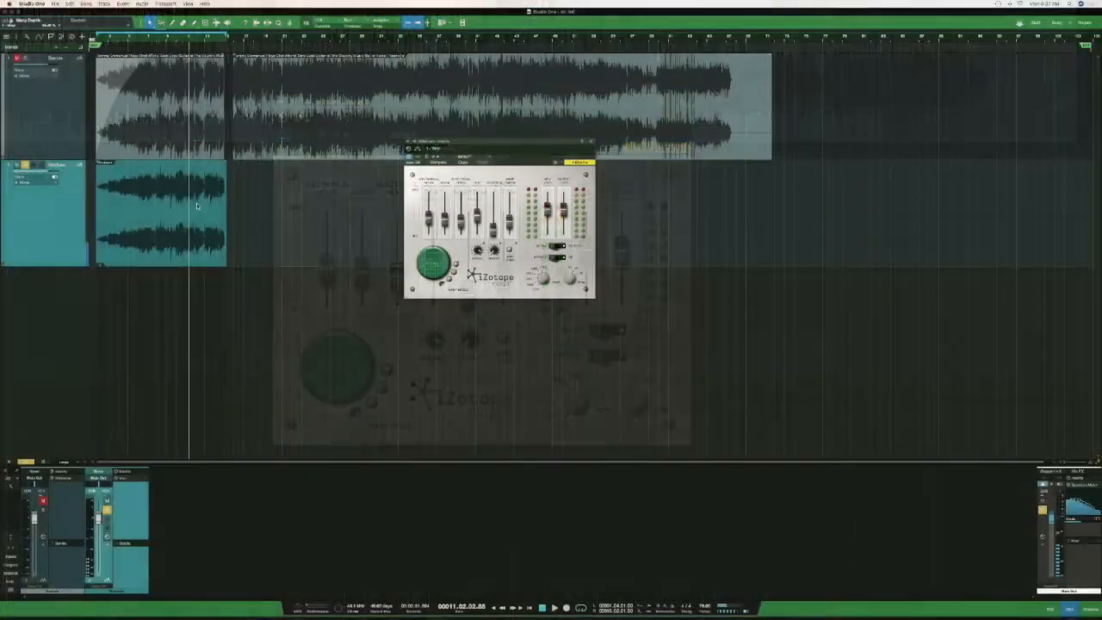
# Step: Detune the Mixdown event with Transpose at -1 and an adjusted Tune value, and play the song from the beginning
pyautogui.rightClick(199, 204)
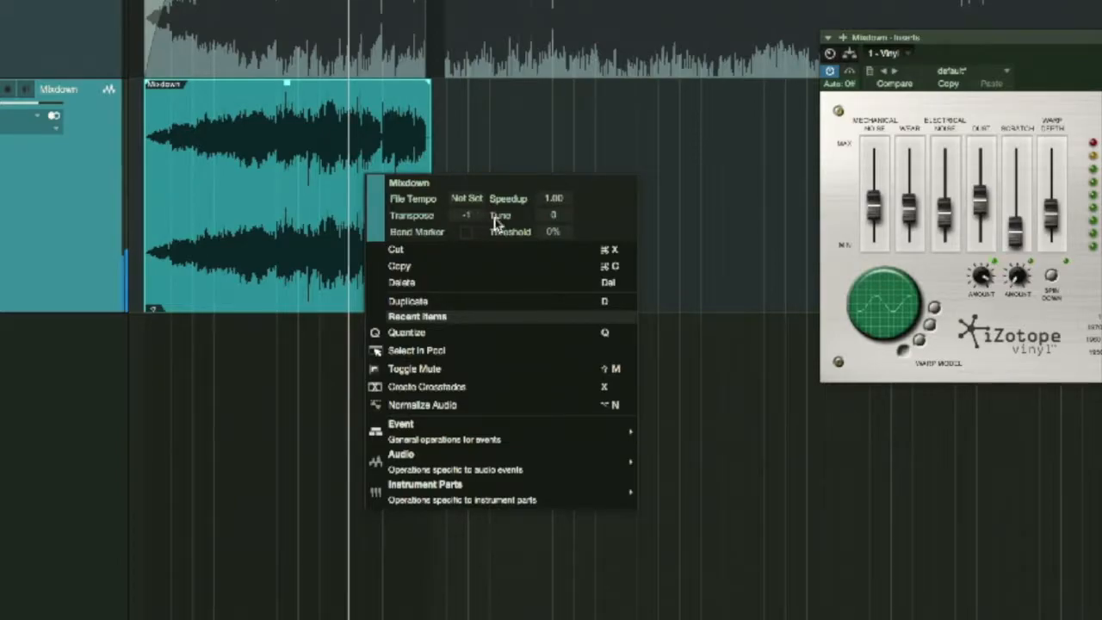
pyautogui.moveTo(559, 223); pyautogui.dragTo(564, 242)
pyautogui.click(490, 141)
pyautogui.press(',')
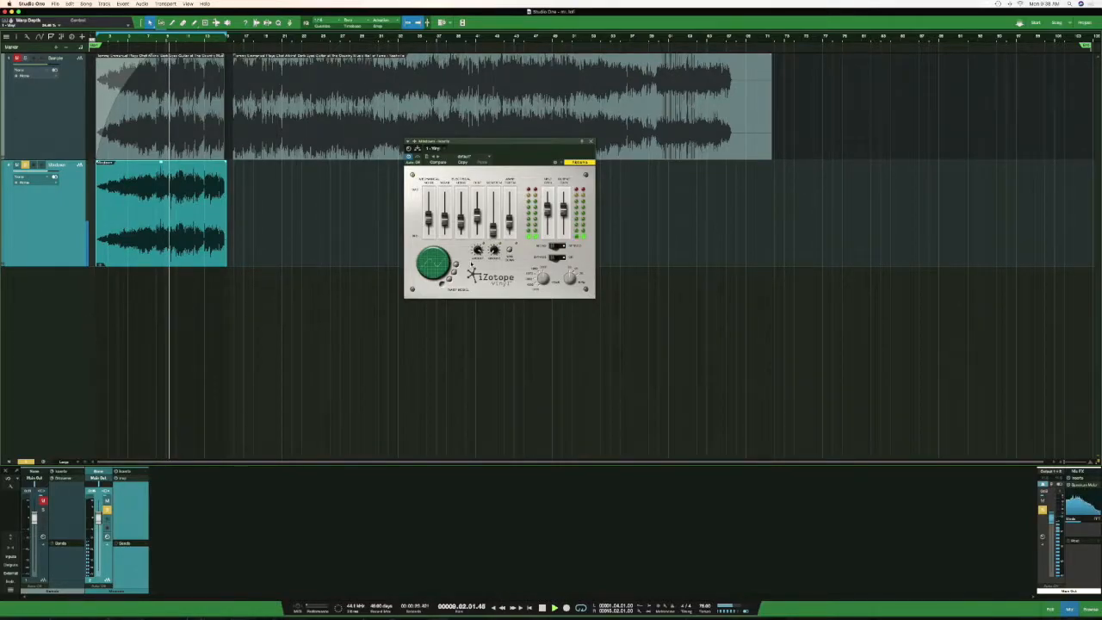
# Step: Raise Vinyl's Wear to about two thirds and try out its Spin Down effect
pyautogui.moveTo(444, 221); pyautogui.dragTo(444, 211)
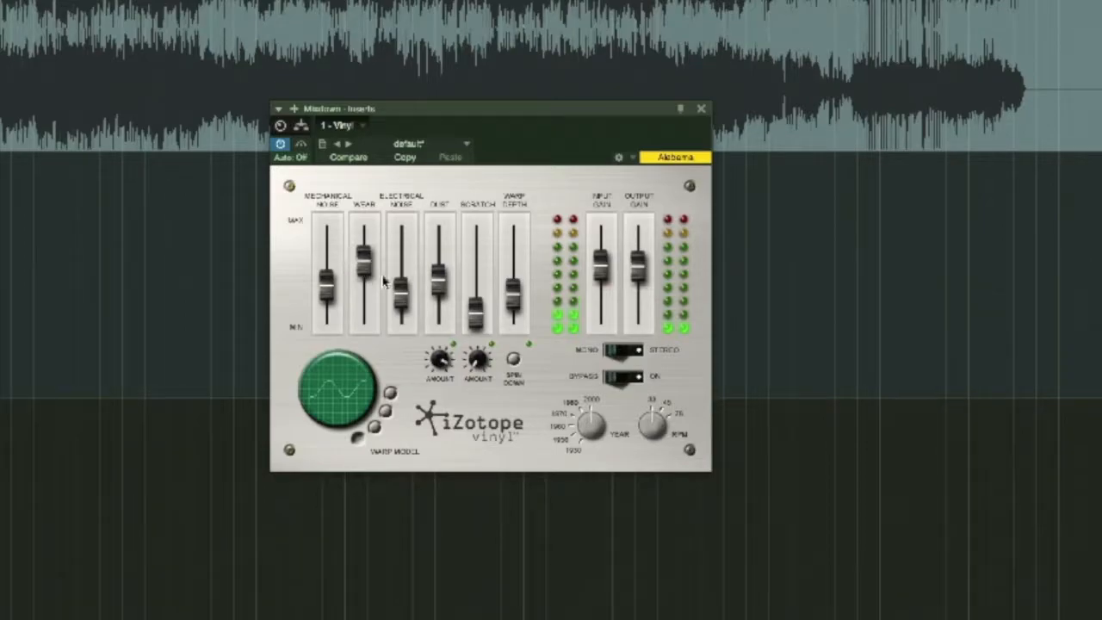
pyautogui.click(515, 360)
# Step: Raise Vinyl's Output Gain to about 10 dB in mono mode, and reduce Dust to a little over a quarter
pyautogui.moveTo(638, 273)
pyautogui.mouseDown()
pyautogui.moveTo(640, 202)
pyautogui.moveTo(644, 256)
pyautogui.mouseUp()
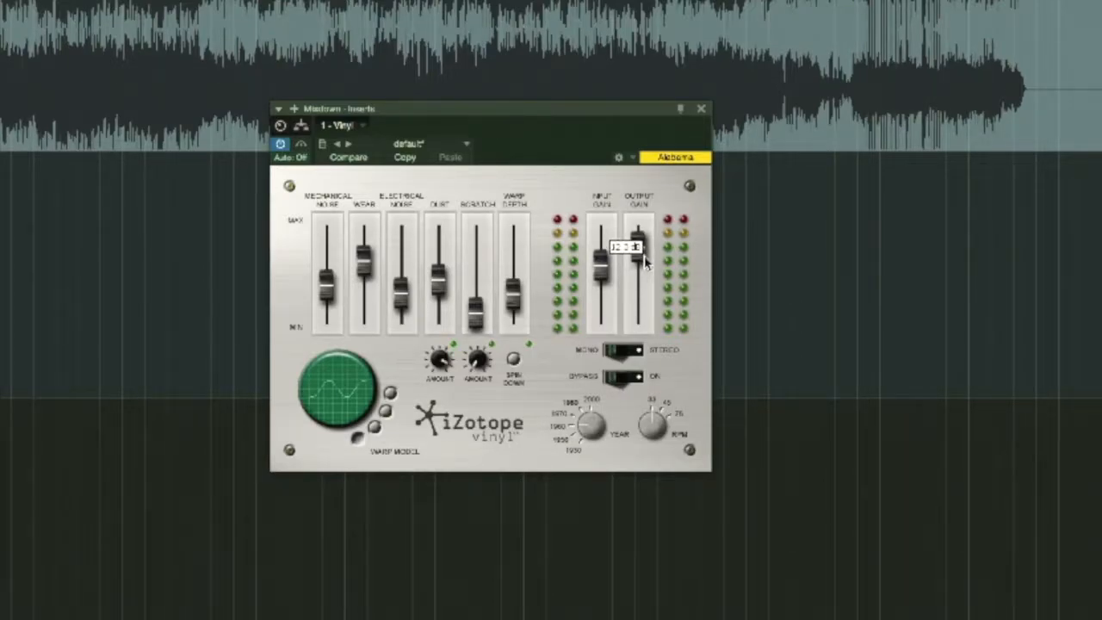
pyautogui.click(618, 351)
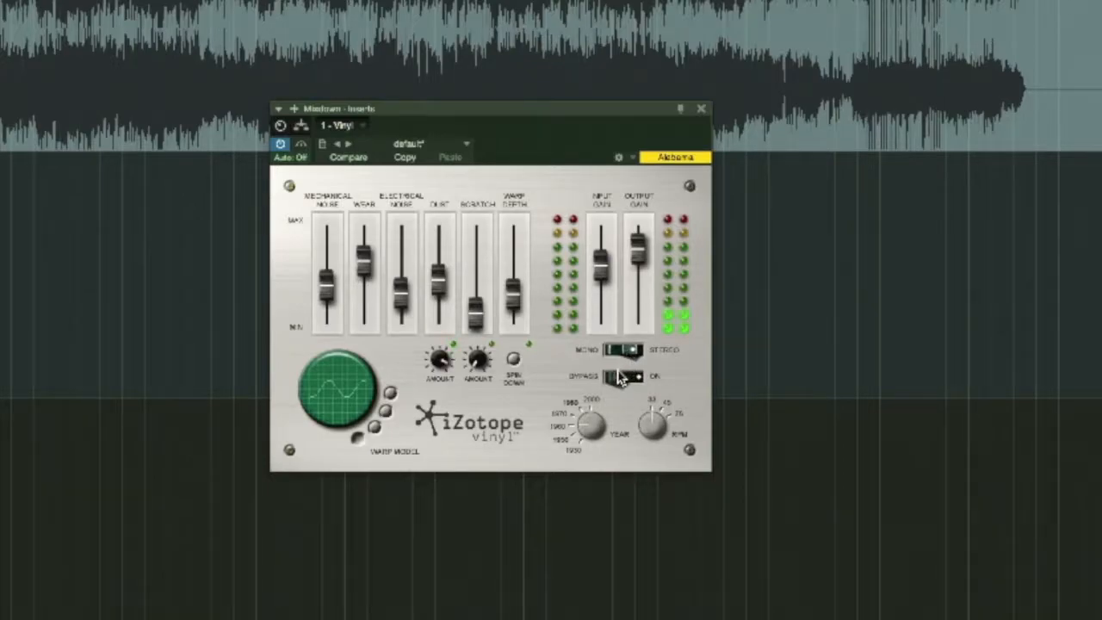
pyautogui.moveTo(433, 293); pyautogui.dragTo(437, 295)
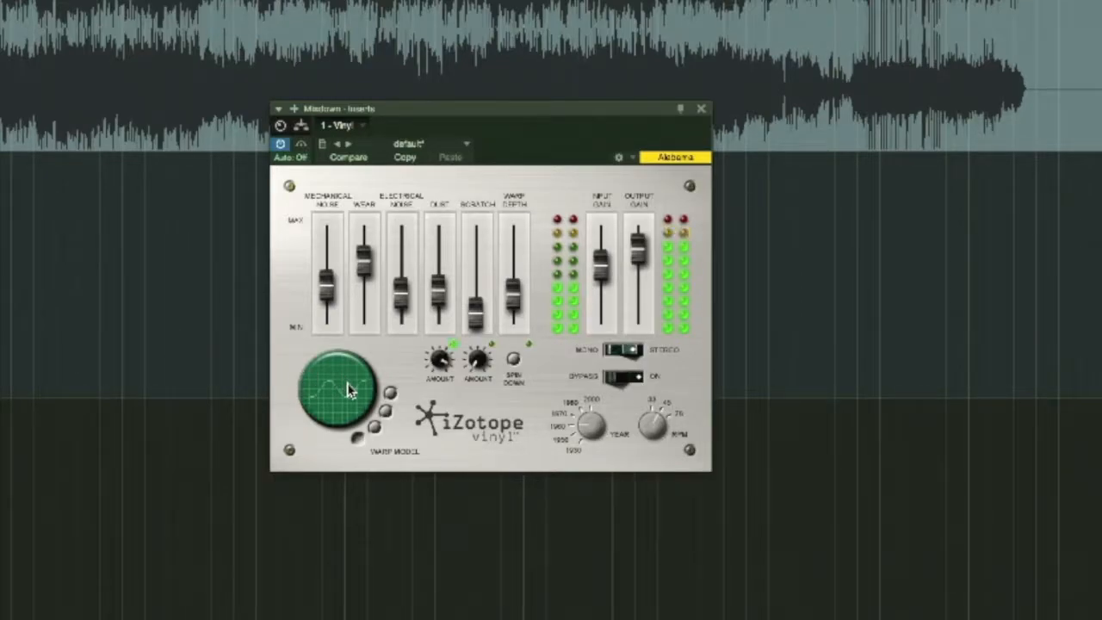
# Step: Audition Vinyl's warp models, choose the sine-shaped one, and raise Warp Depth slightly to just under a third
pyautogui.click(376, 427)
pyautogui.click(385, 411)
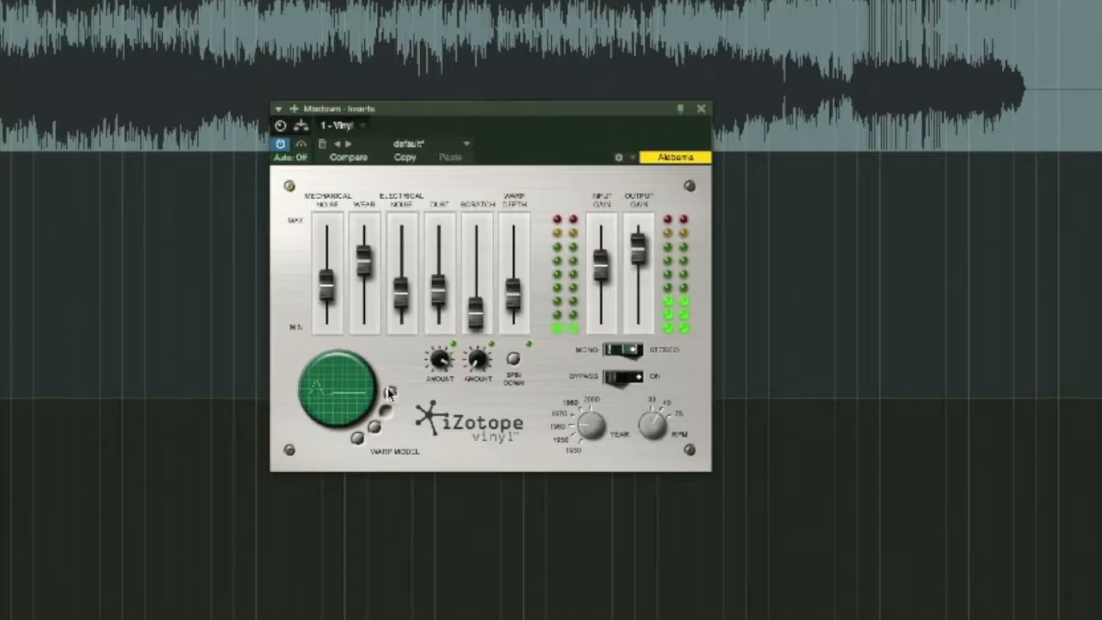
pyautogui.click(389, 393)
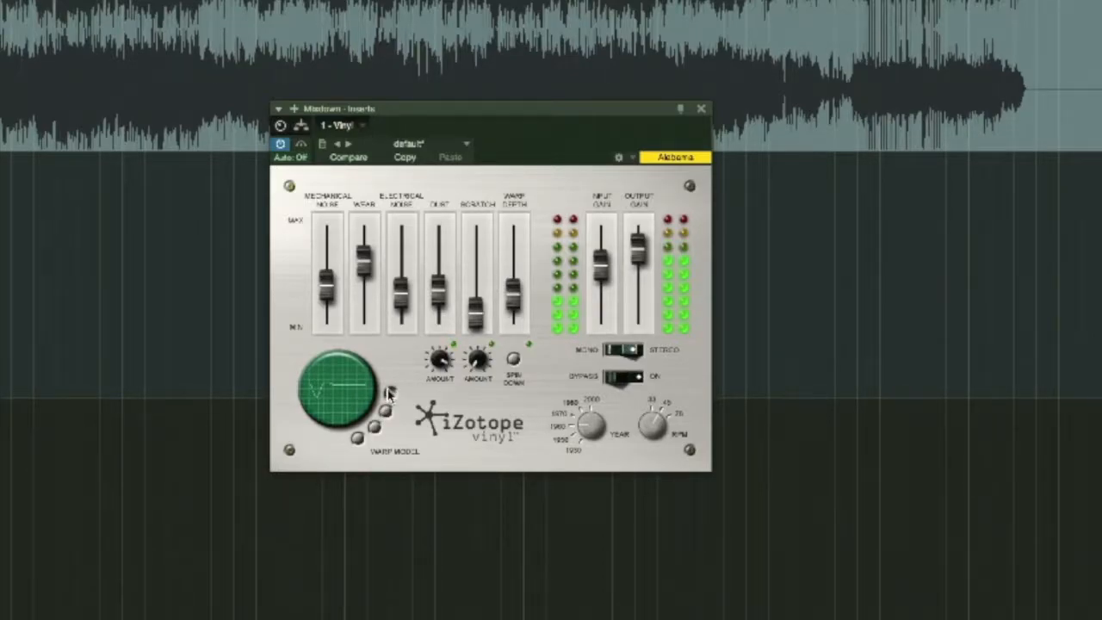
pyautogui.click(358, 438)
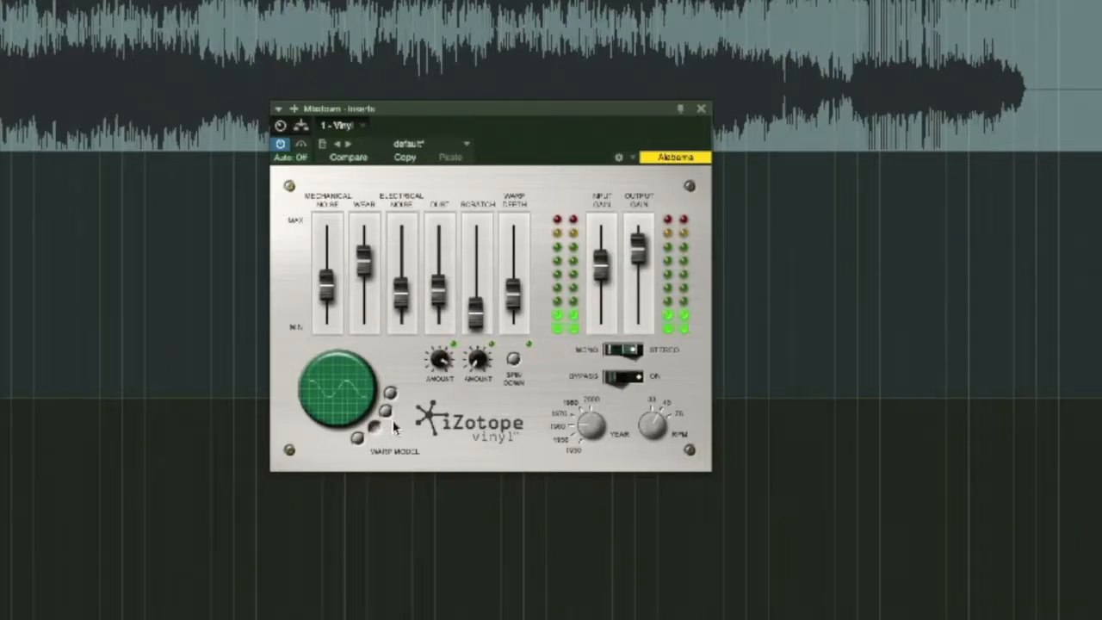
pyautogui.moveTo(515, 301); pyautogui.dragTo(515, 296)
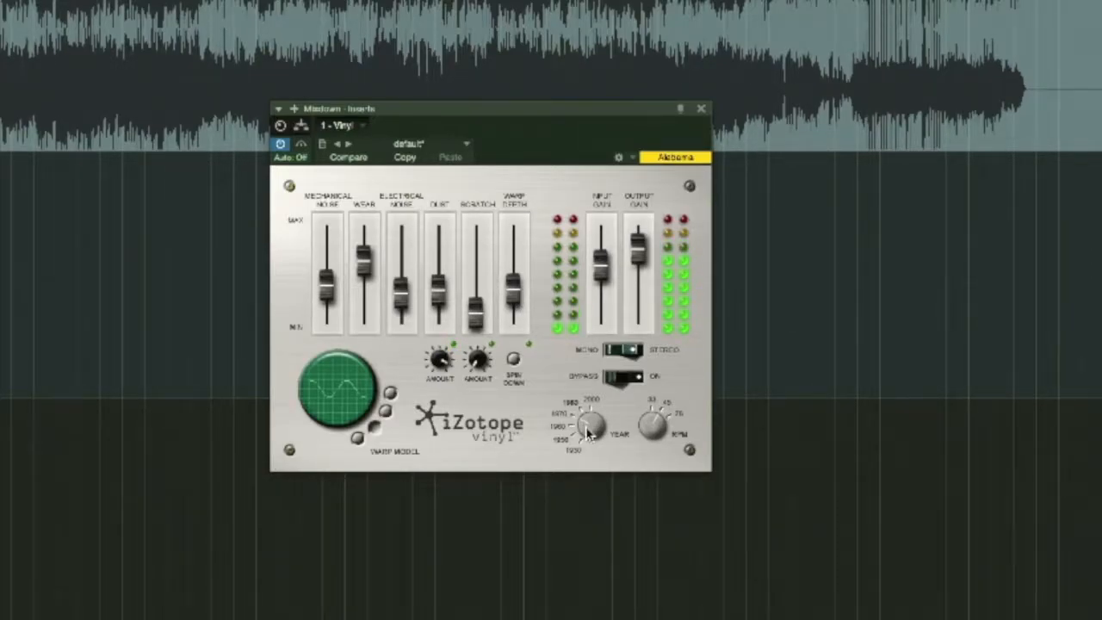
# Step: Audition Vinyl's Wear at several levels during playback and leave it at a little over three quarters
pyautogui.moveTo(368, 278); pyautogui.dragTo(368, 260)
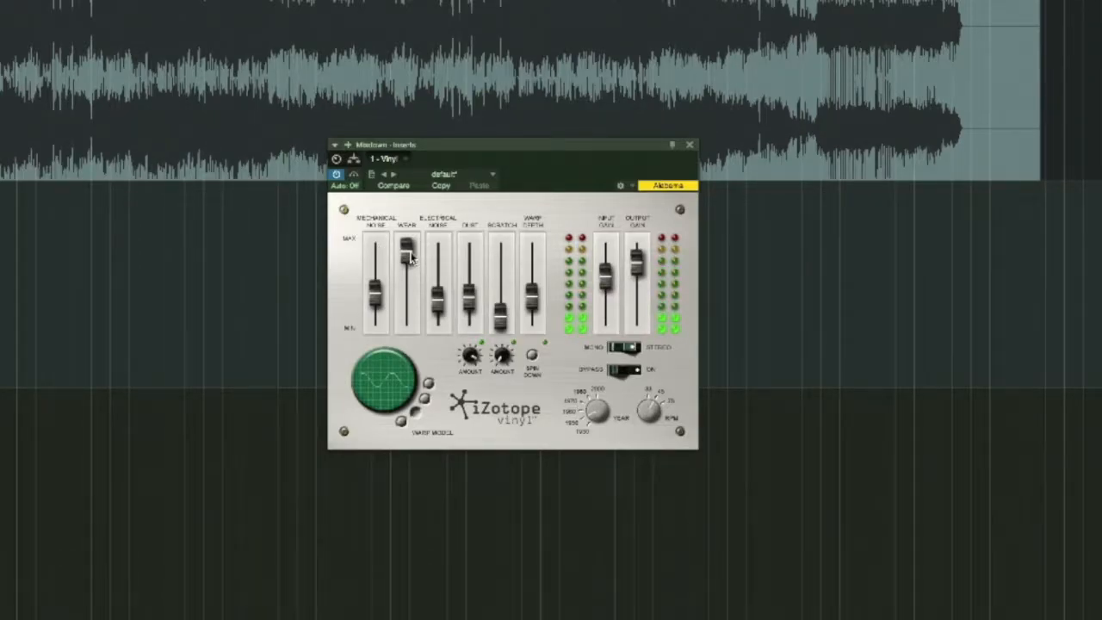
pyautogui.moveTo(411, 258); pyautogui.dragTo(411, 276)
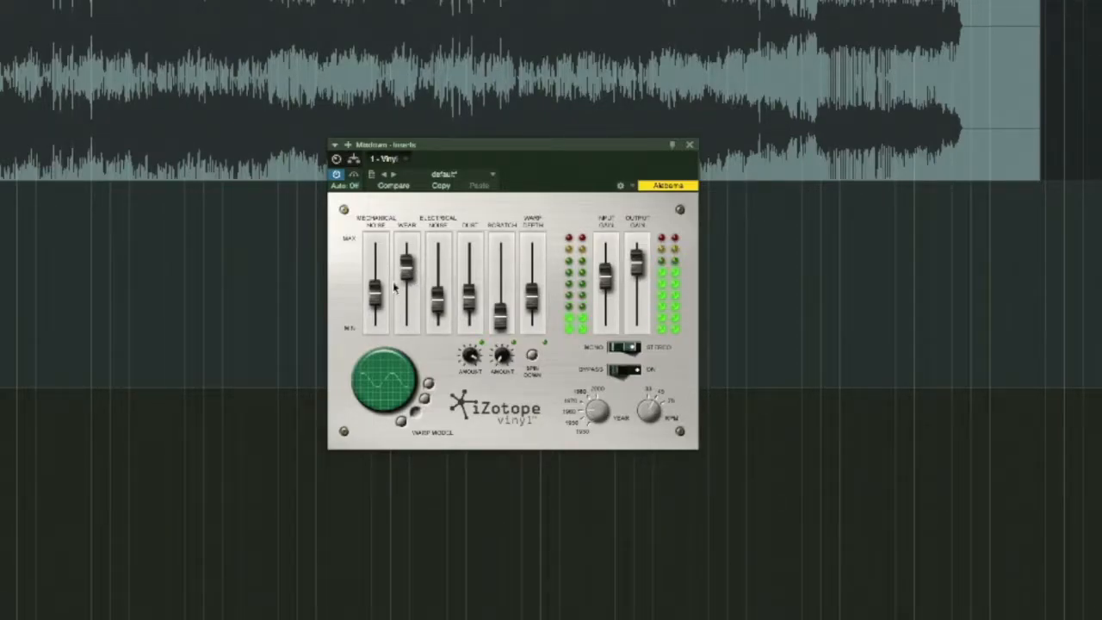
pyautogui.moveTo(403, 267); pyautogui.dragTo(414, 295)
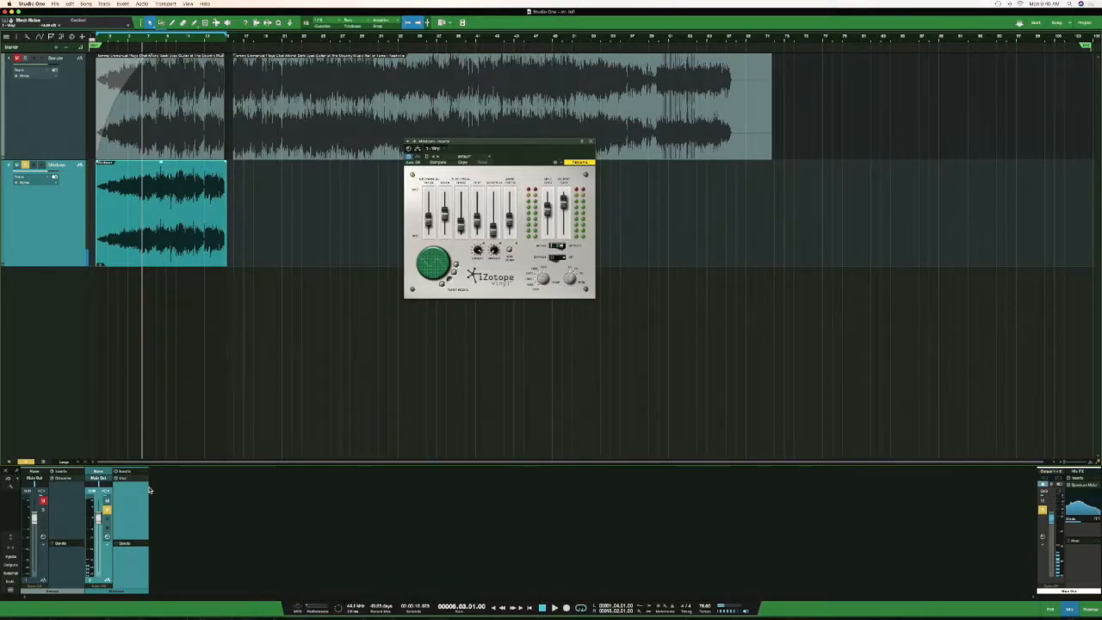
pyautogui.press('space')
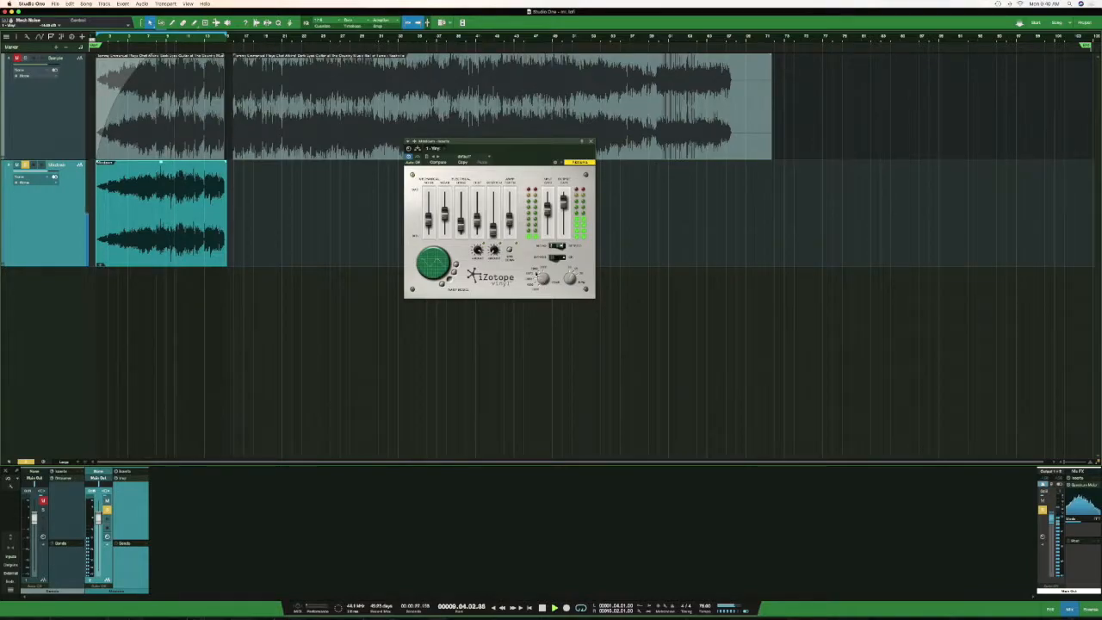
pyautogui.moveTo(445, 214); pyautogui.dragTo(446, 208)
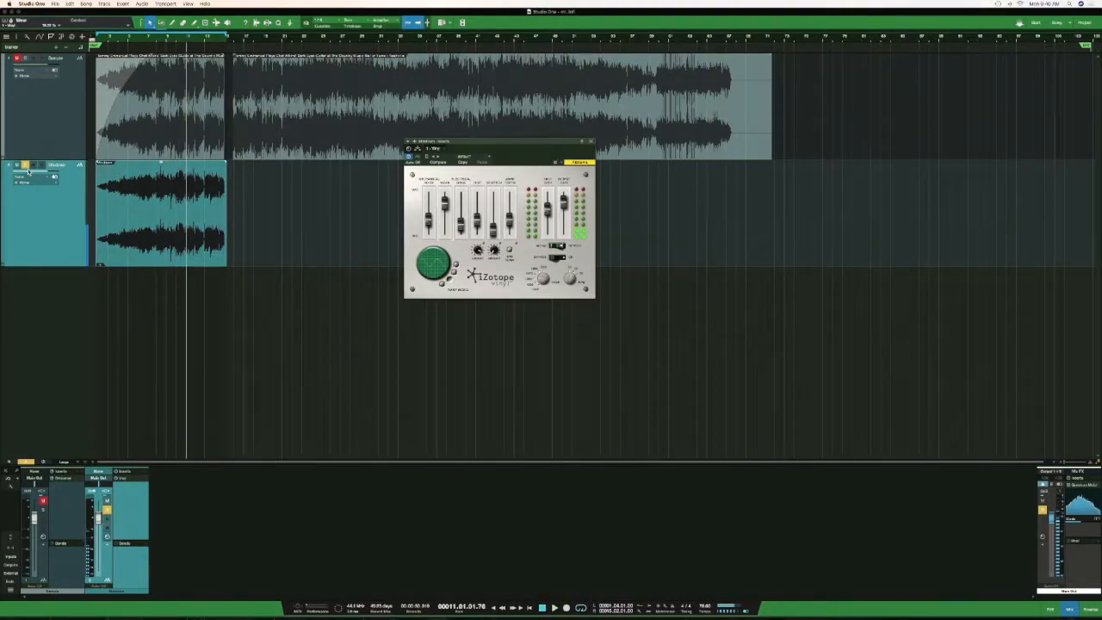
# Step: Compare against the original by soloing the Sample track during playback, and return the solo to the Mixdown track
pyautogui.click(21, 58)
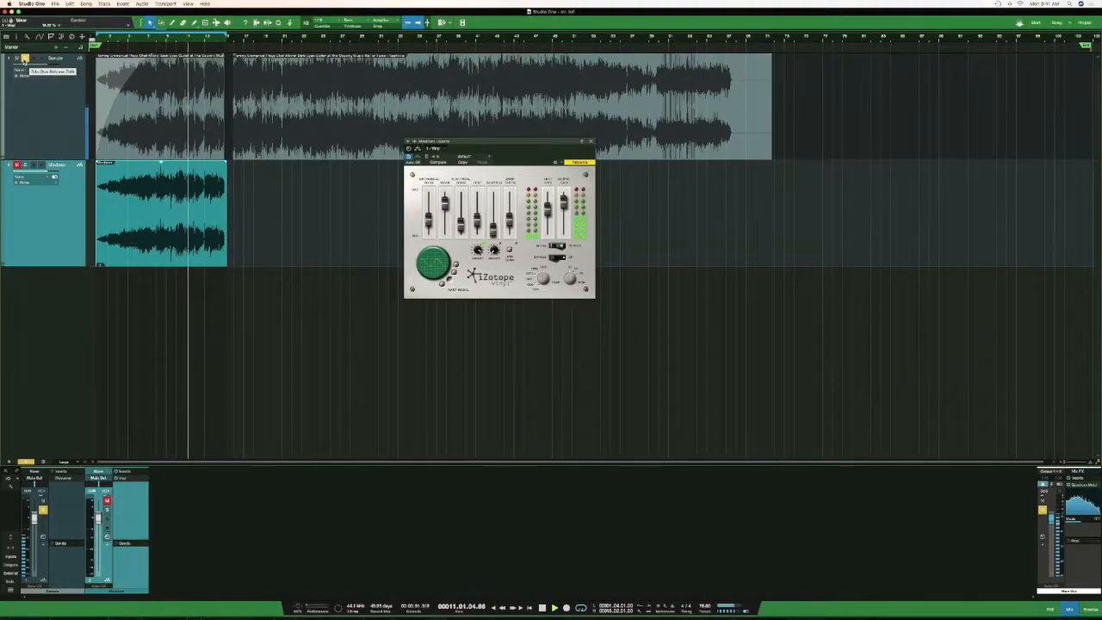
pyautogui.click(25, 59)
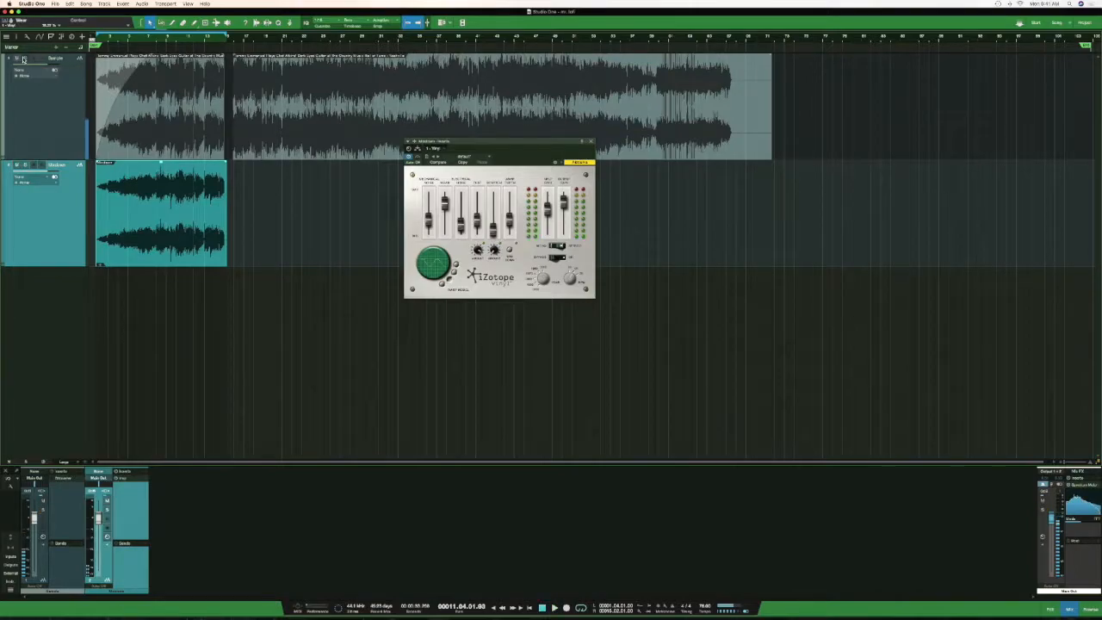
pyautogui.click(26, 164)
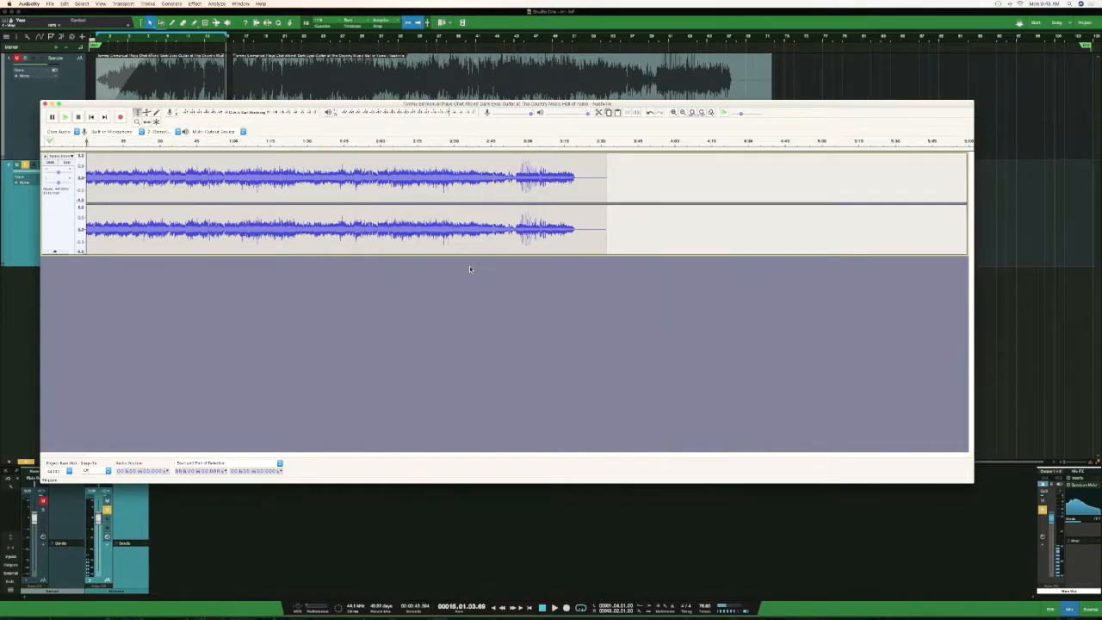
# Step: Switch to Audacity and listen to the opening of the guitar recording at the 44100 Hz project rate
pyautogui.press('space')
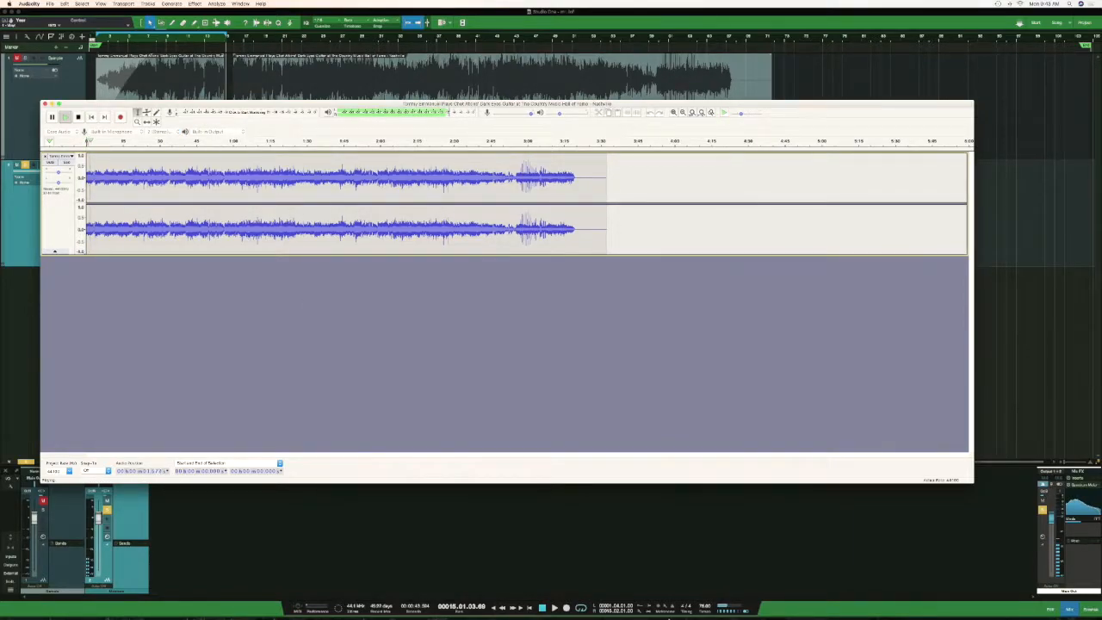
pyautogui.press('space')
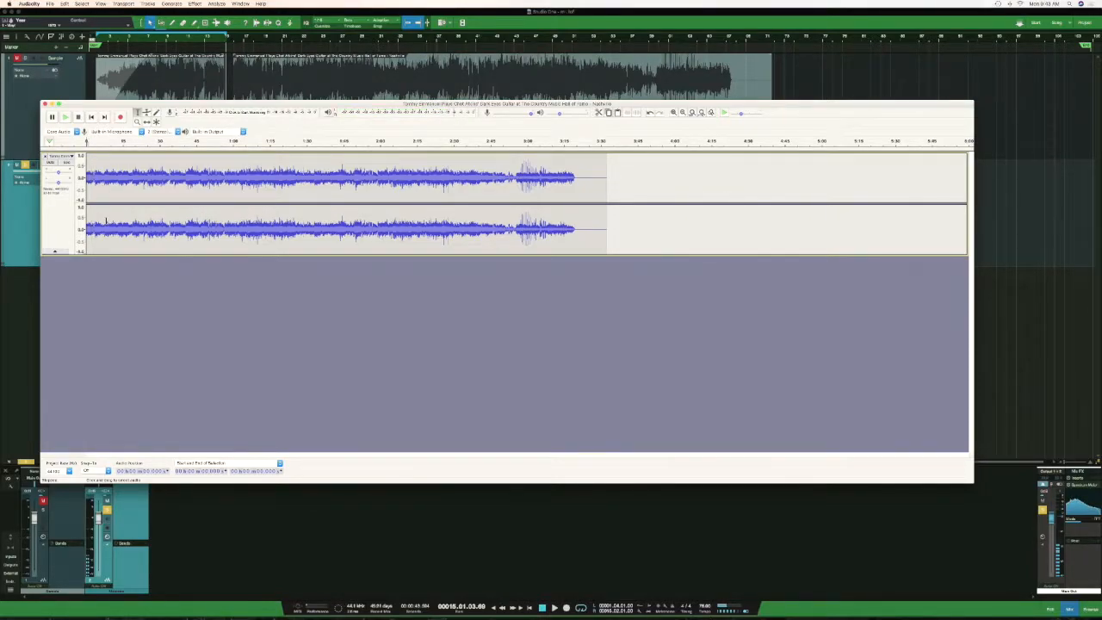
pyautogui.click(311, 442)
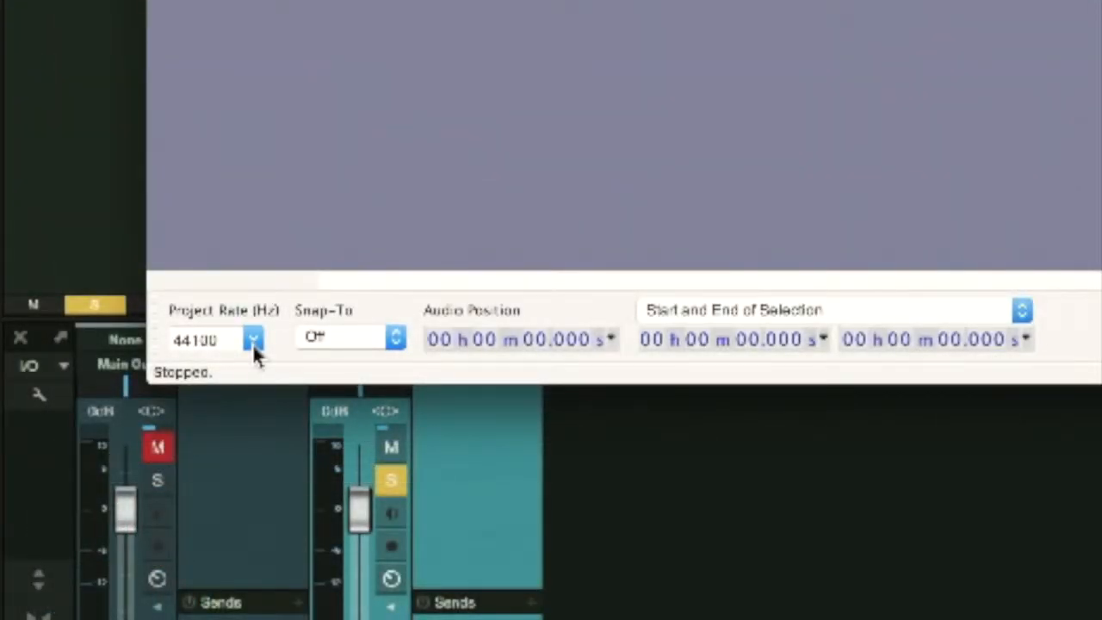
# Step: Set the Audacity project rate to 11025 Hz and play the opening of the recording
pyautogui.click(252, 341)
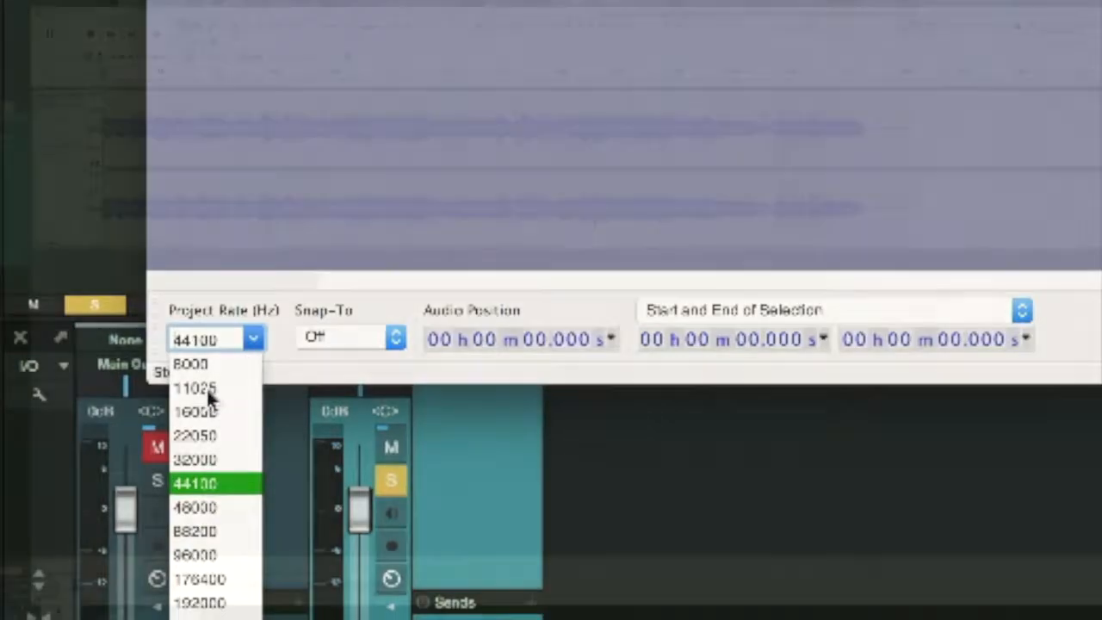
pyautogui.click(206, 388)
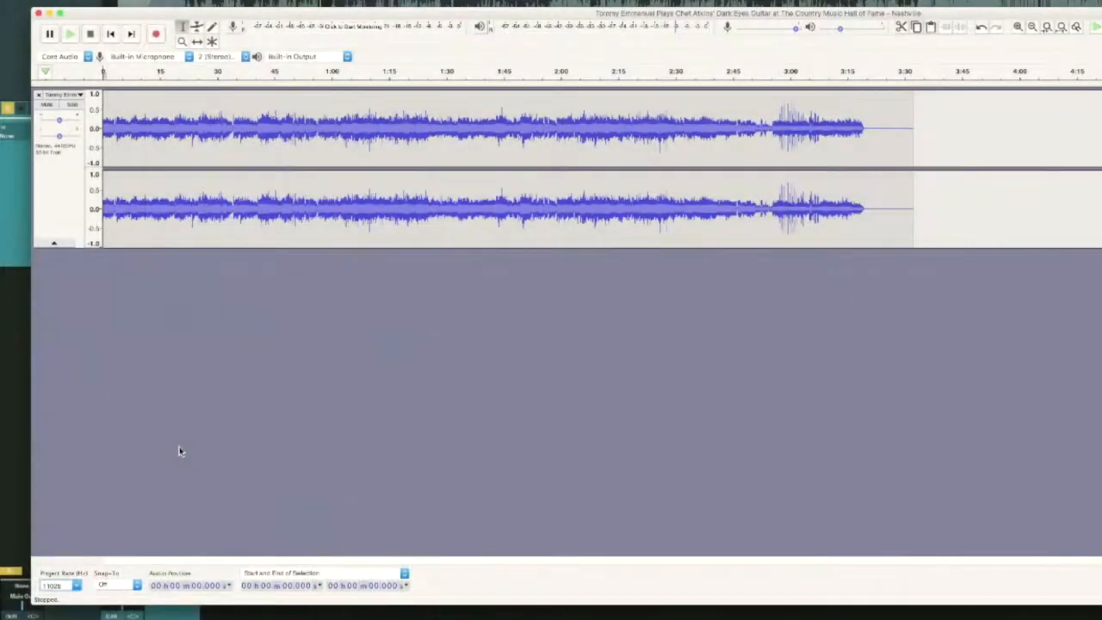
pyautogui.press('space')
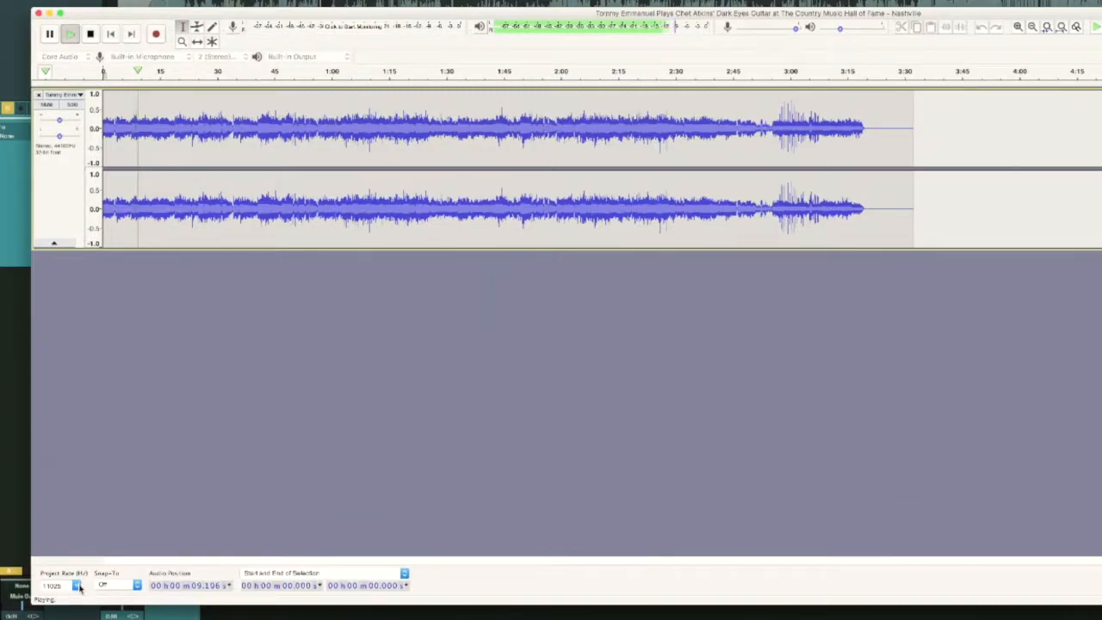
pyautogui.press('space')
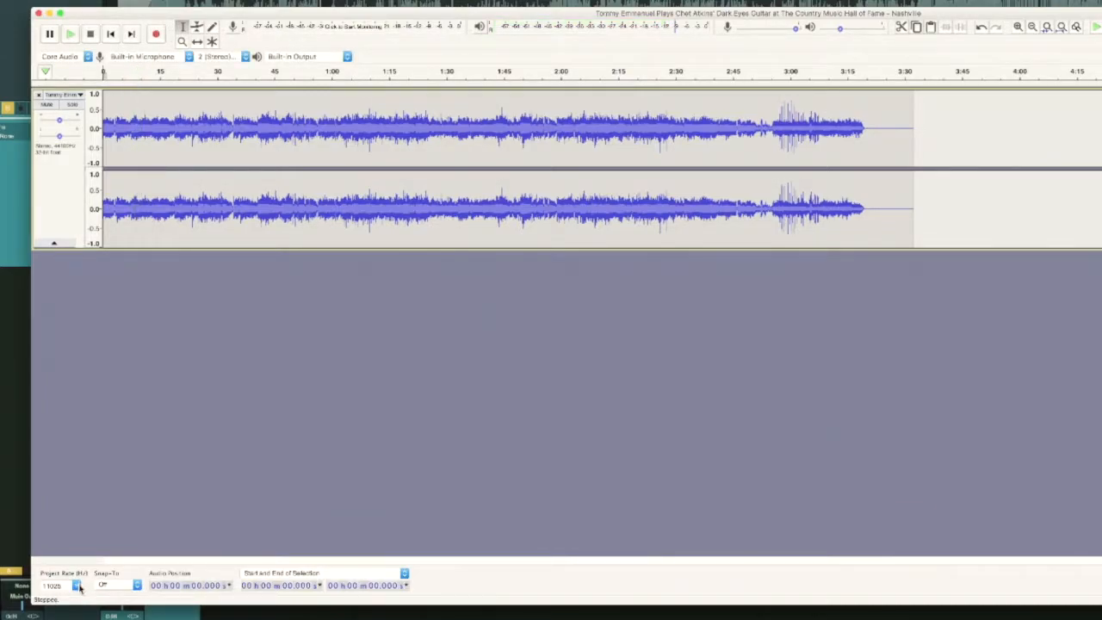
# Step: Try a project rate of 8000 Hz and play the opening of the recording
pyautogui.click(77, 585)
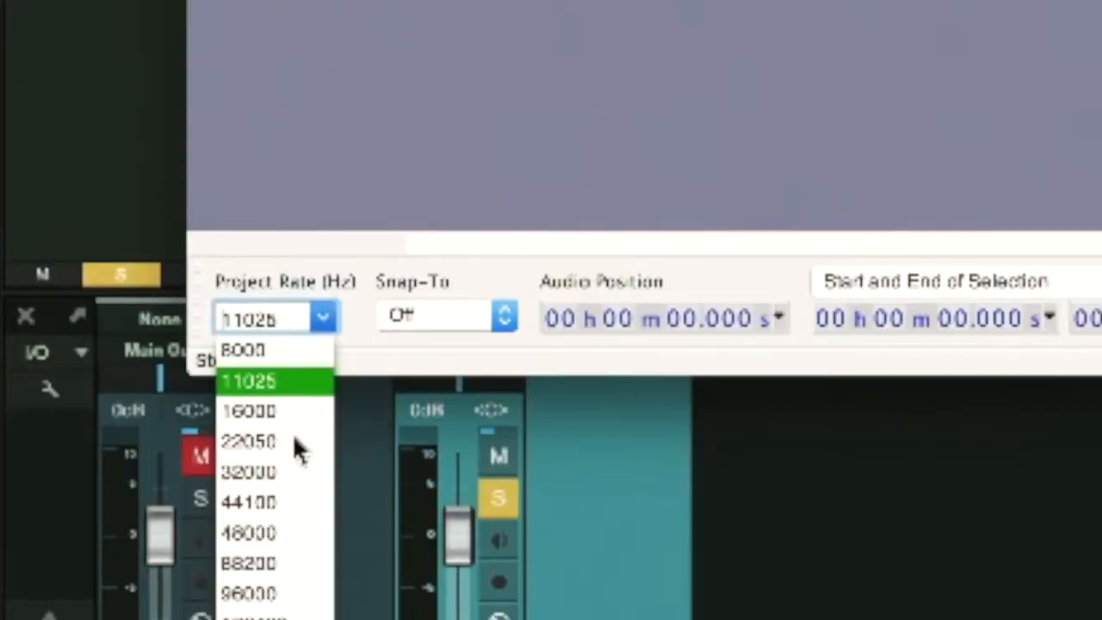
pyautogui.click(243, 348)
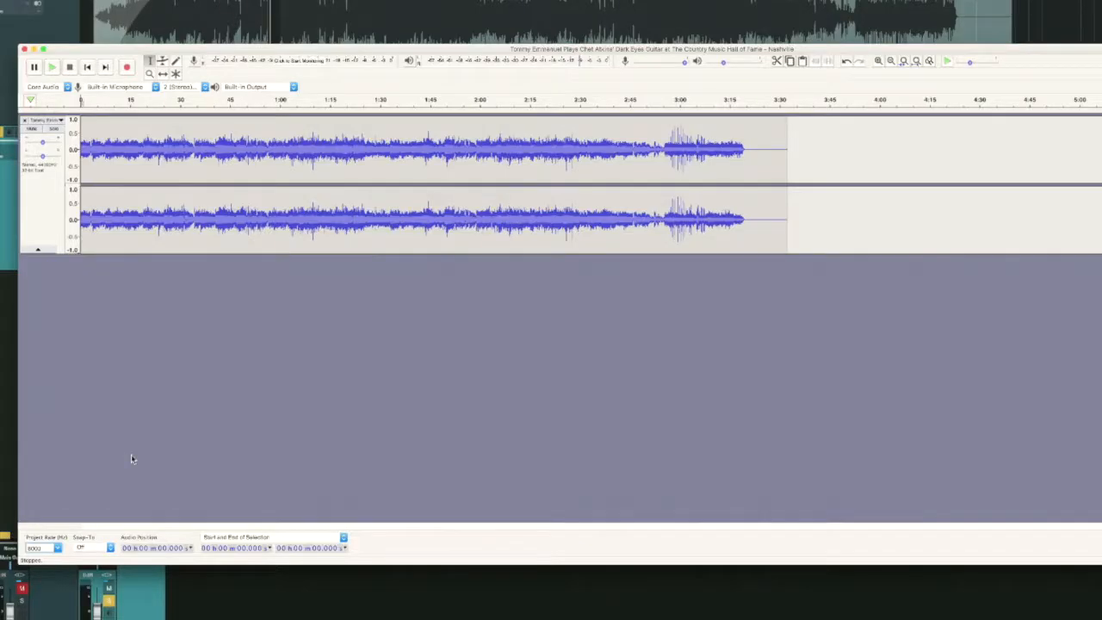
pyautogui.press('space')
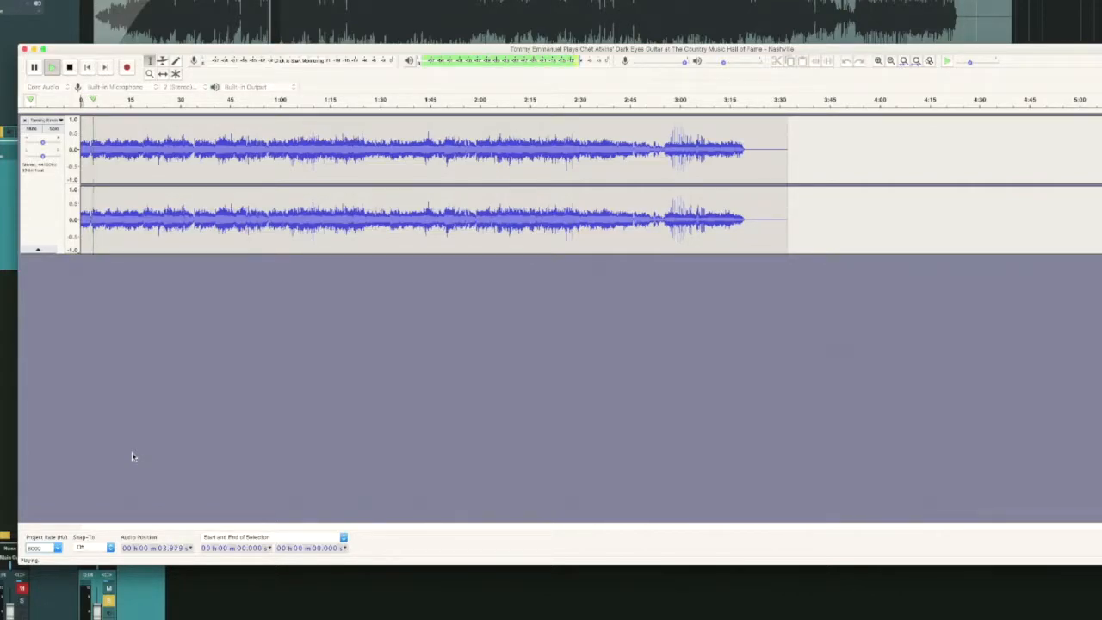
pyautogui.press('space')
# Step: Set the Audacity project rate to 11025 Hz and export the entire recording to the Desktop as a 16-bit AIFF named sample
pyautogui.click(58, 548)
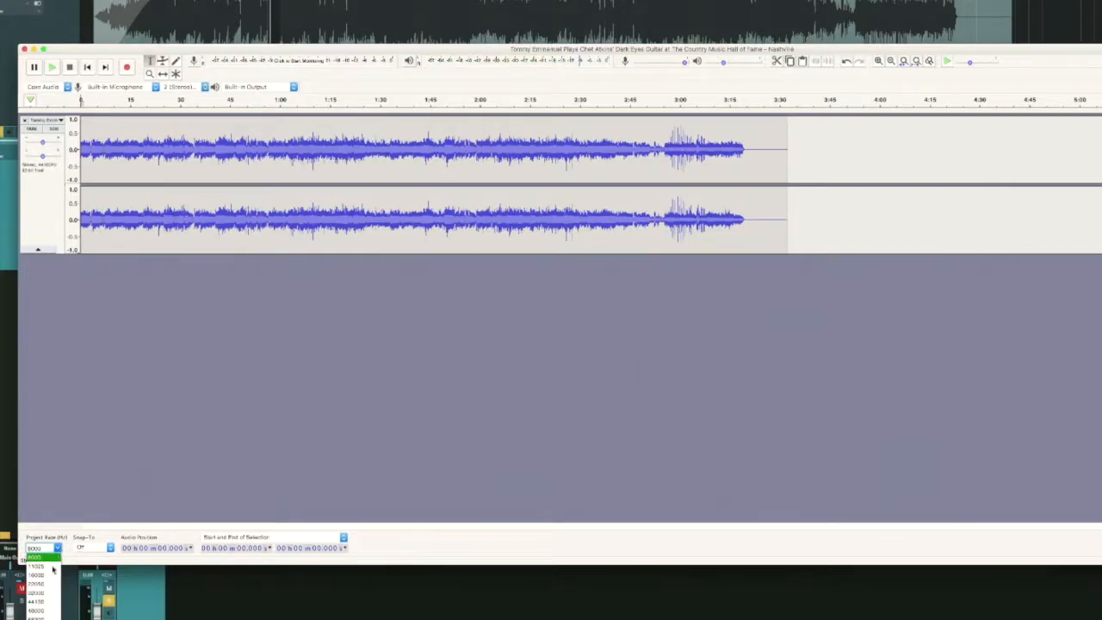
pyautogui.click(40, 565)
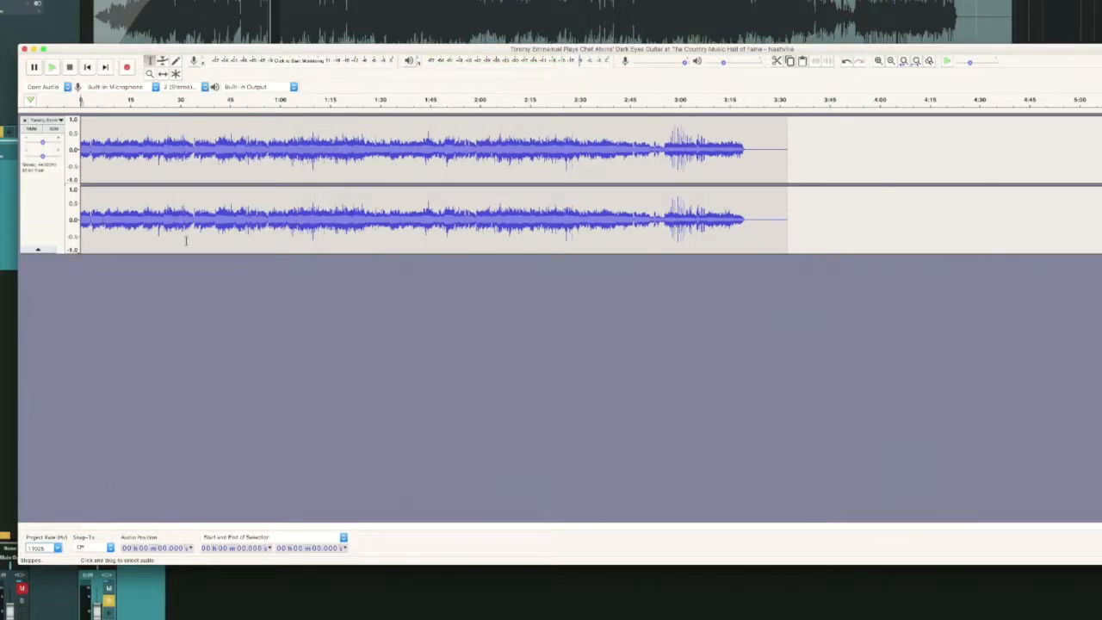
pyautogui.press('super+a')
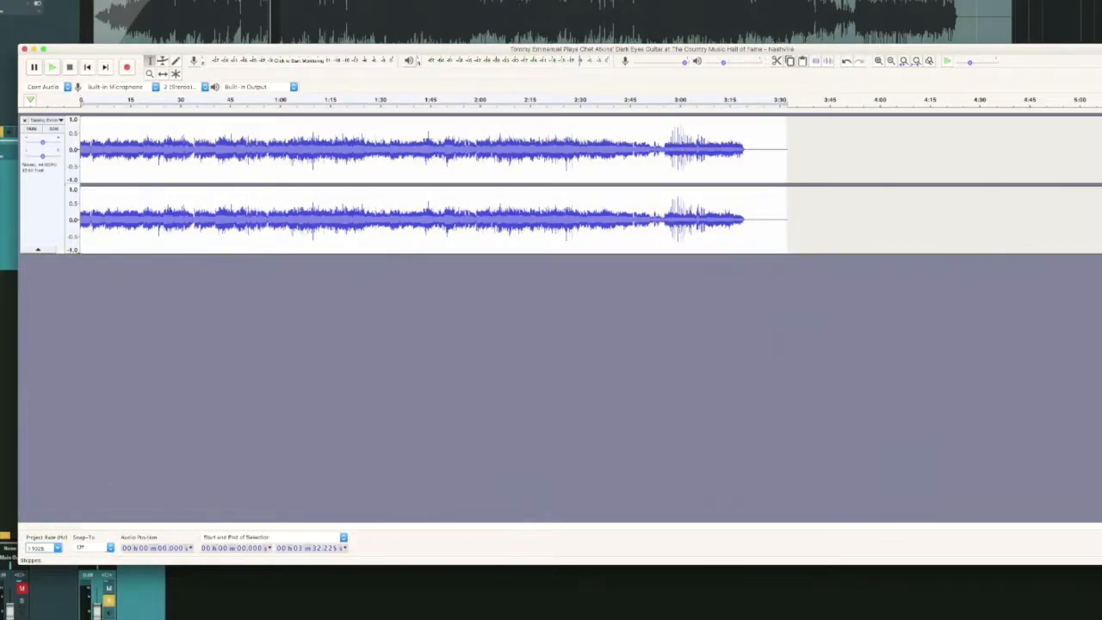
pyautogui.press('shift+super+e')
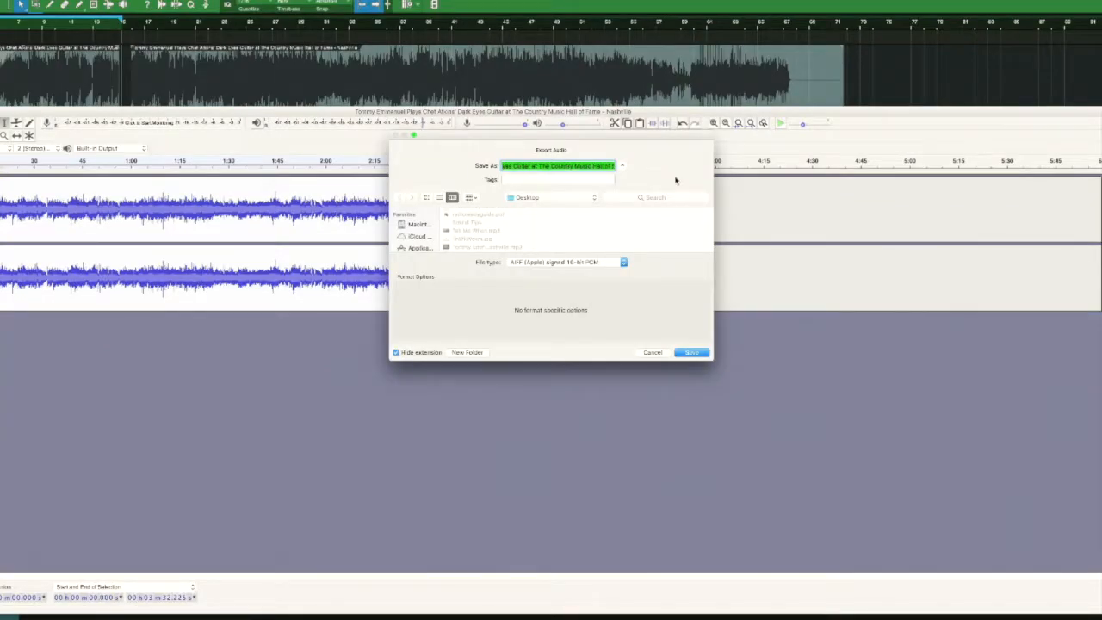
pyautogui.press('BackSpace')
pyautogui.write('su')
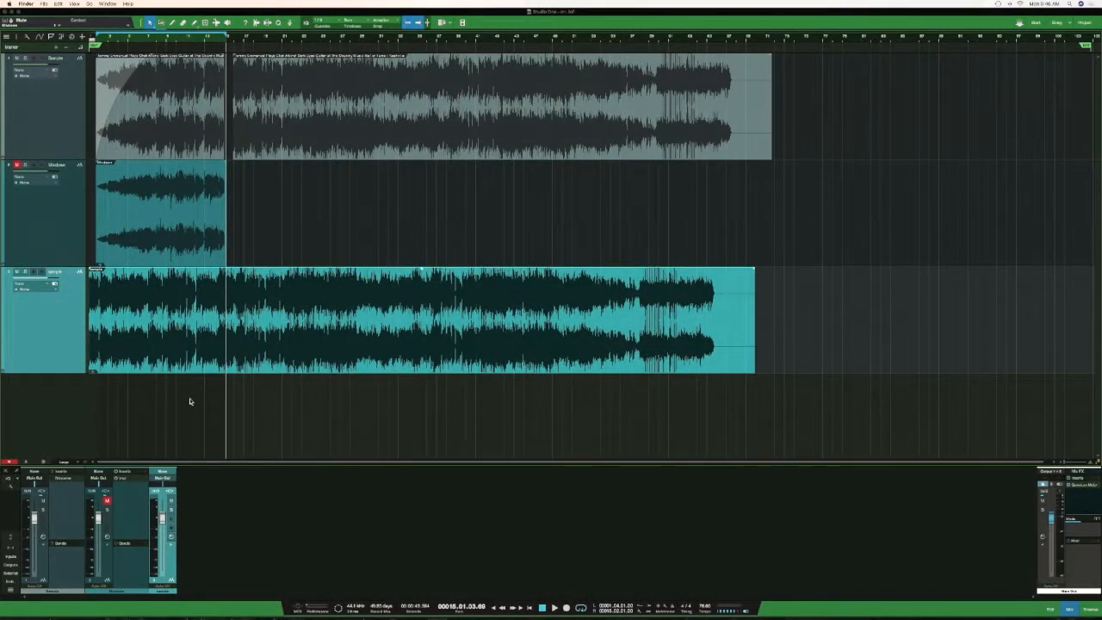
# Step: Switch to Studio One and compare the Mixdown track with the imported Audacity sample during playback, examining the Spectrum Meter on the main output
pyautogui.click(191, 401)
pyautogui.press(',')
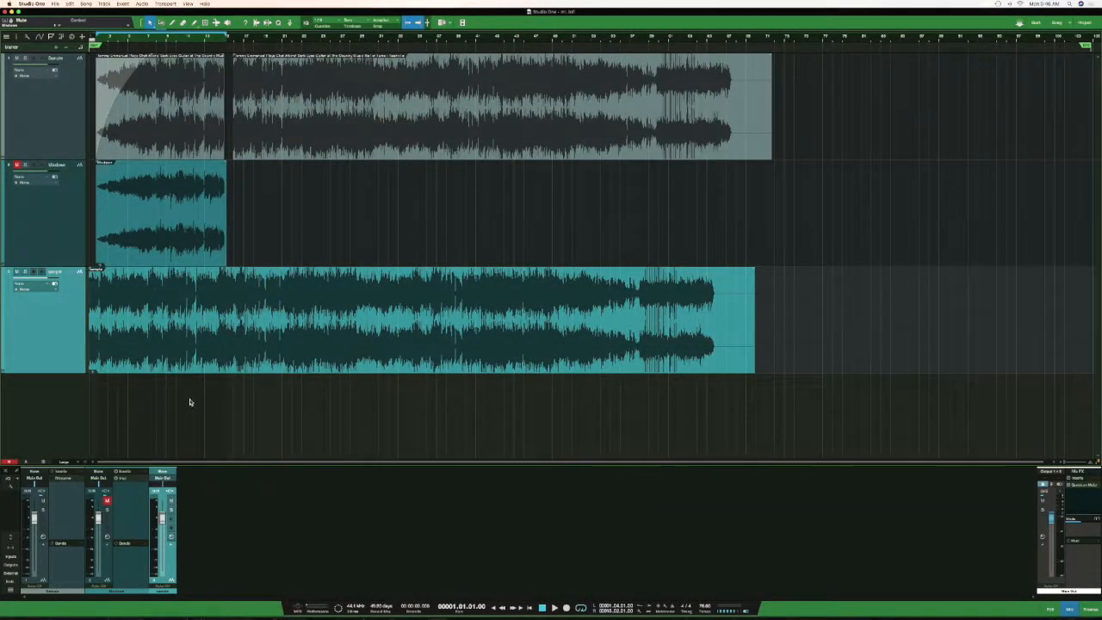
pyautogui.press('space')
pyautogui.click(25, 165)
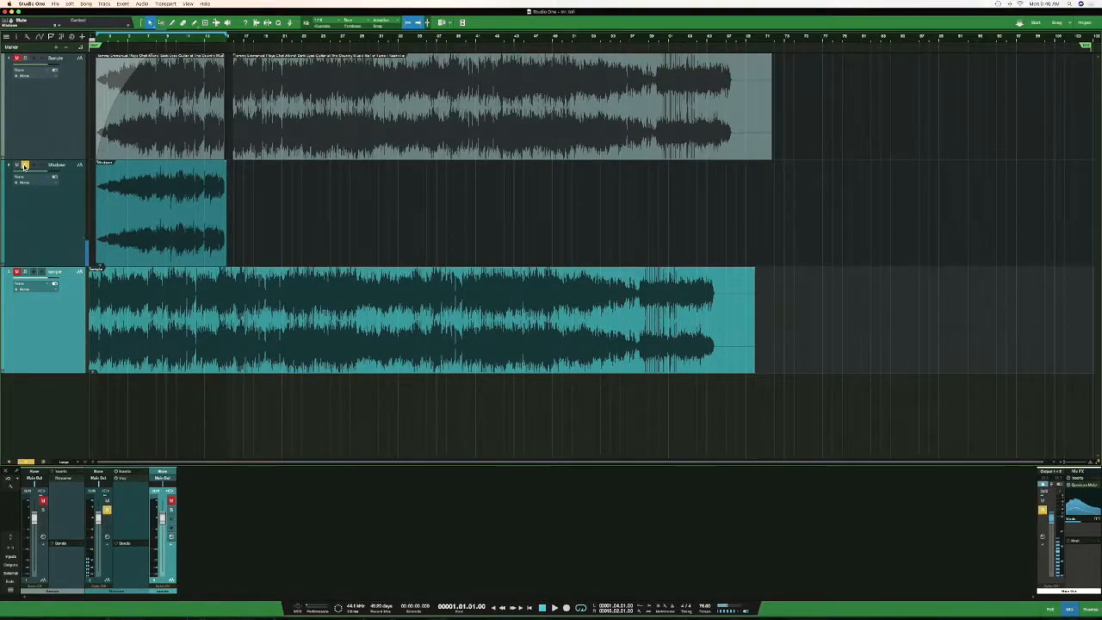
pyautogui.click(25, 165)
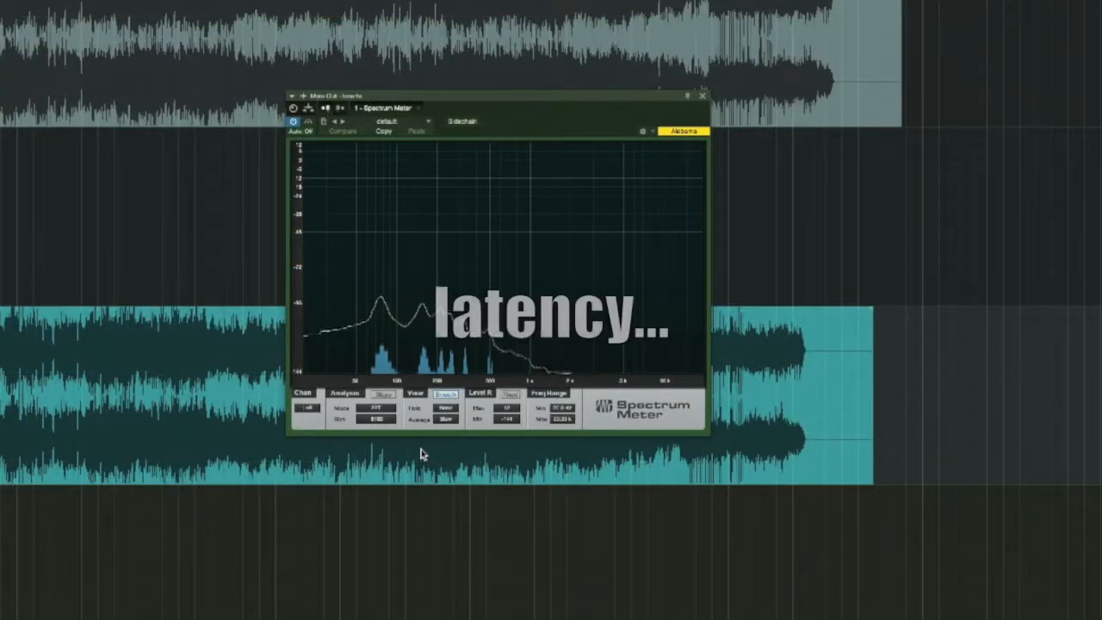
pyautogui.press('space')
pyautogui.moveTo(633, 349)
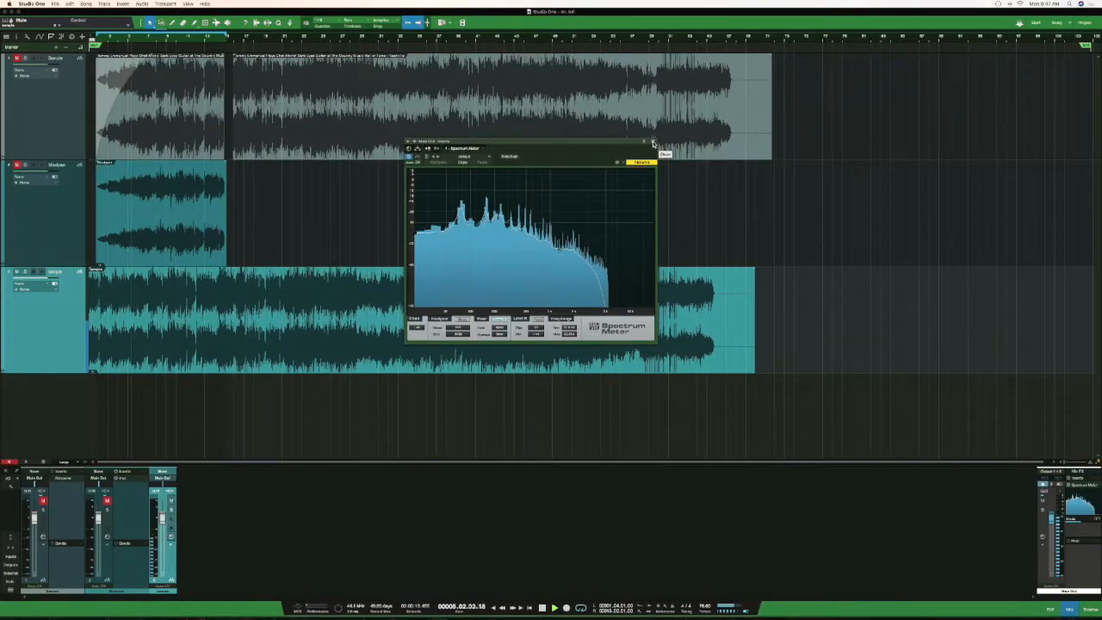
# Step: Expand the Audacity sample channel's inserts and try Bitcrusher with the Zero option on it
pyautogui.click(173, 545)
pyautogui.click(217, 471)
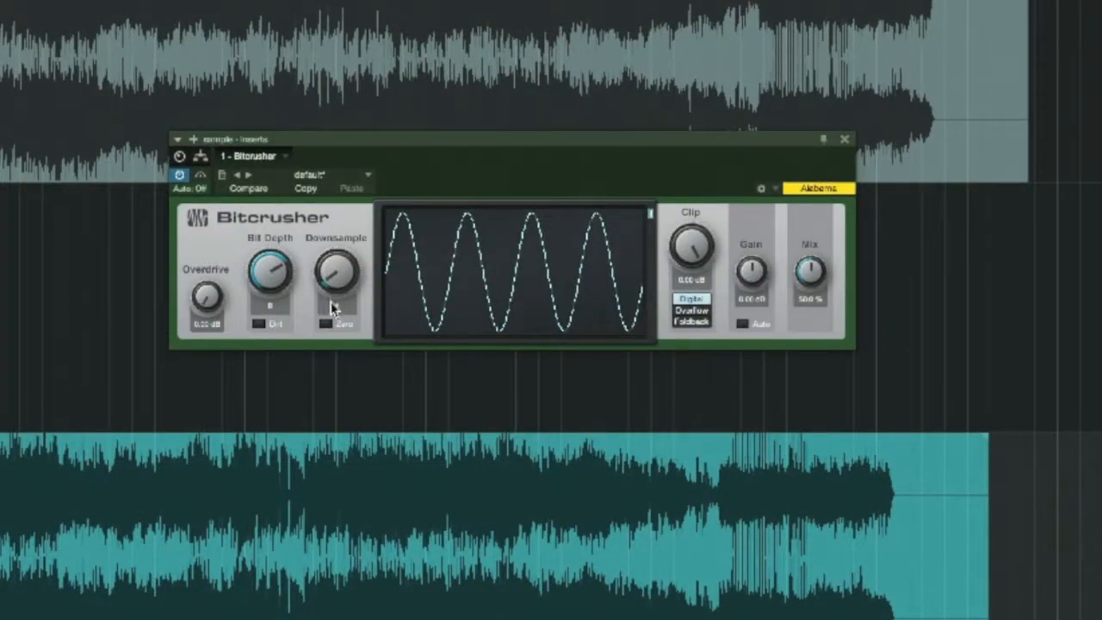
pyautogui.click(326, 324)
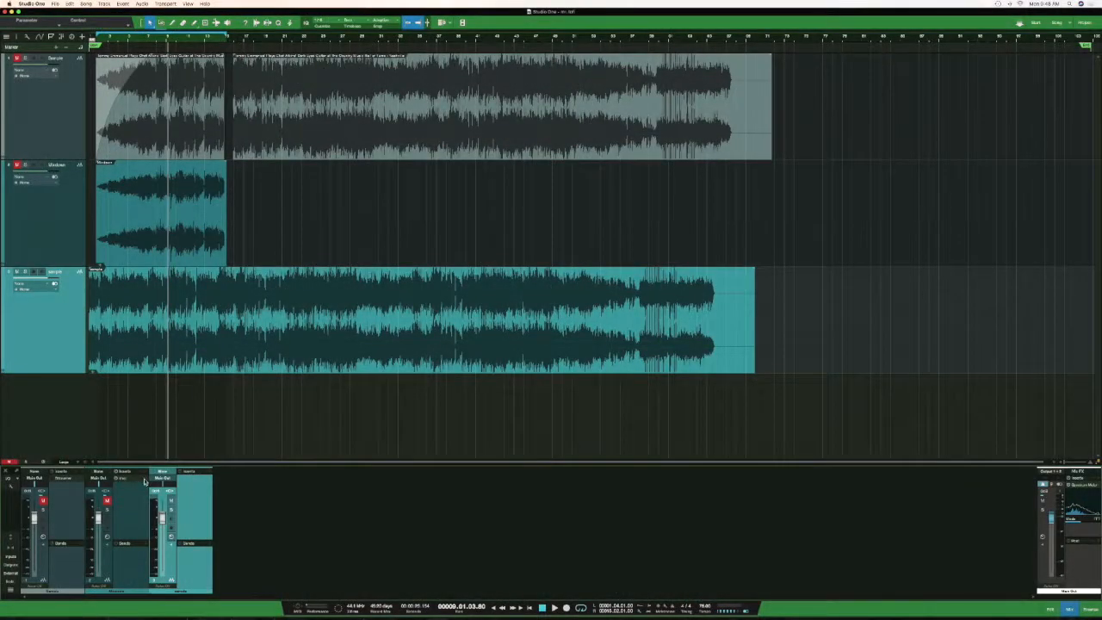
# Step: Add iZotope Vinyl to the Audacity sample track, lower the level of its clip and play it from the start
pyautogui.click(193, 486)
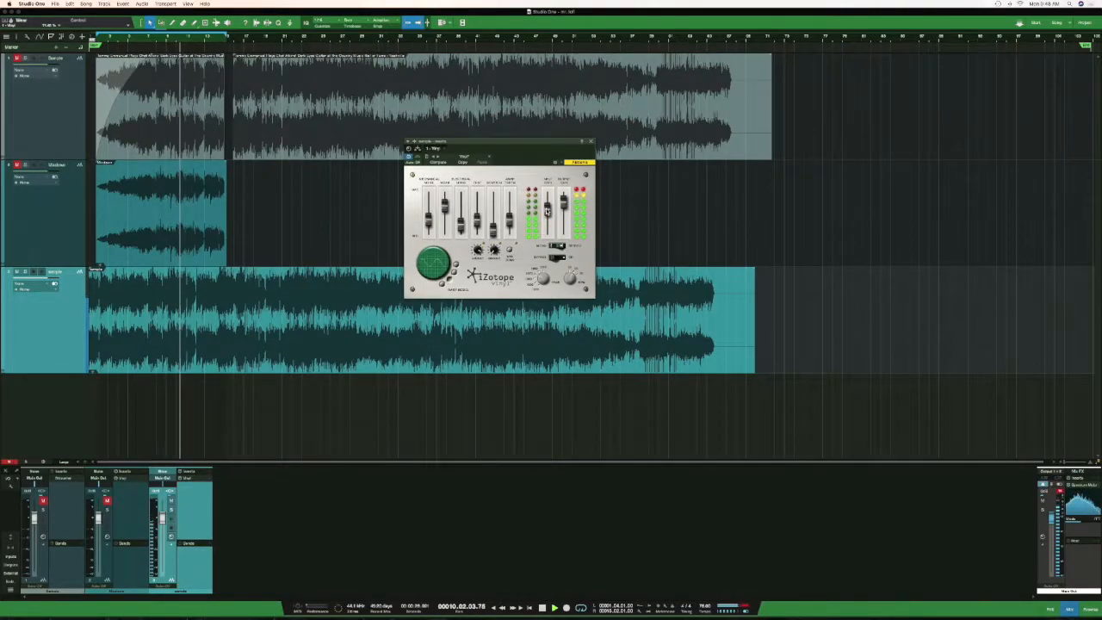
pyautogui.rightClick(231, 293)
pyautogui.click(396, 413)
pyautogui.press('space')
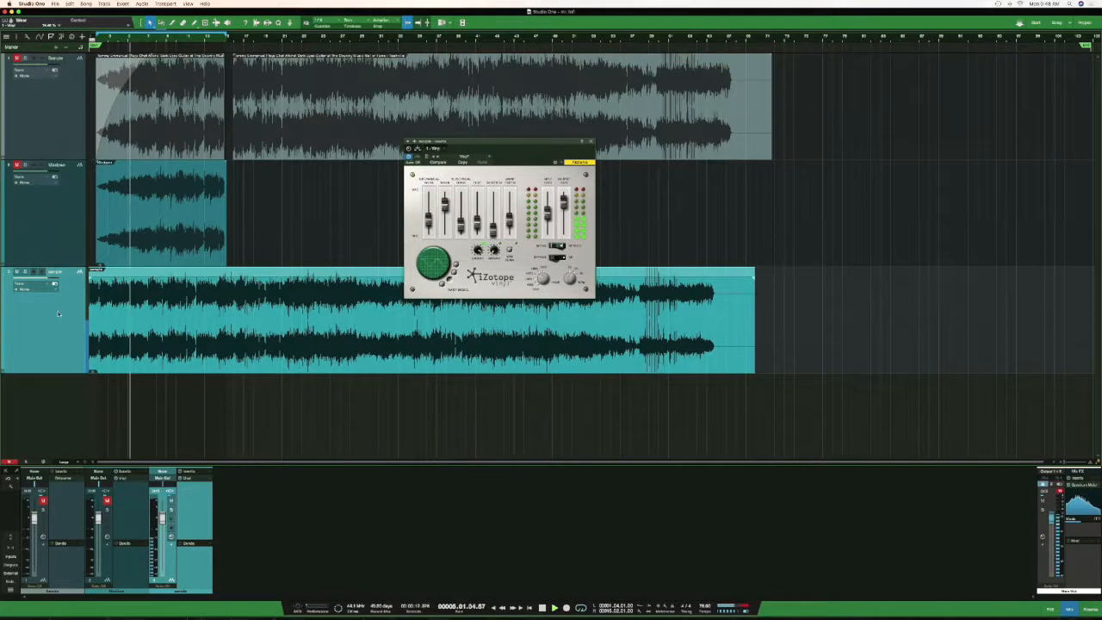
pyautogui.press('space')
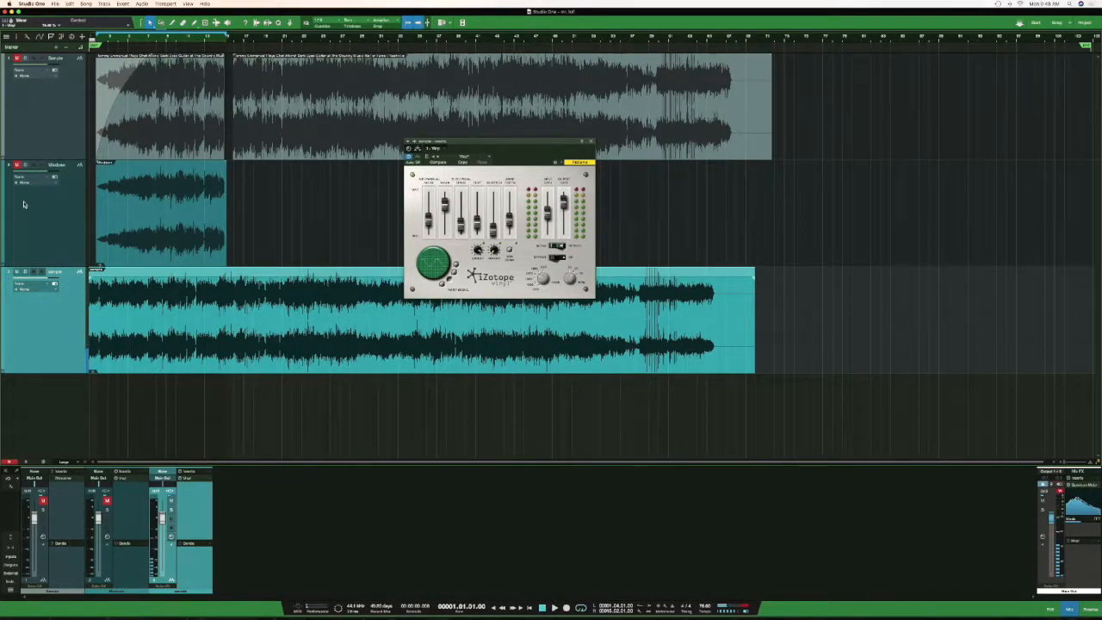
# Step: Mute the Mixdown and Audacity sample tracks and listen to the original Sample track alone
pyautogui.click(16, 164)
pyautogui.click(18, 270)
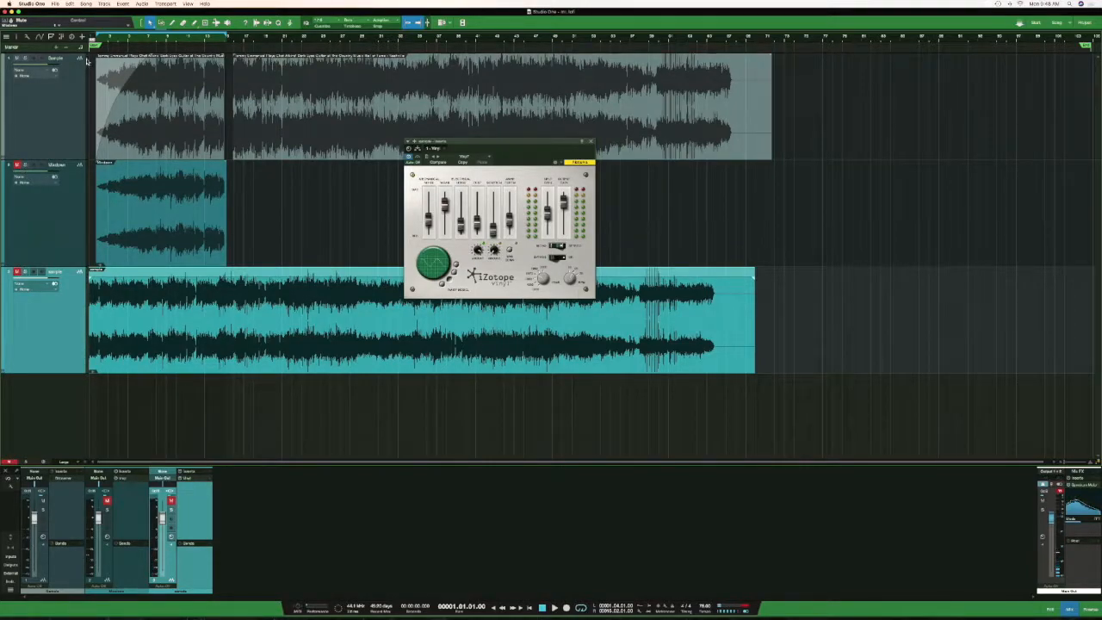
pyautogui.press('space')
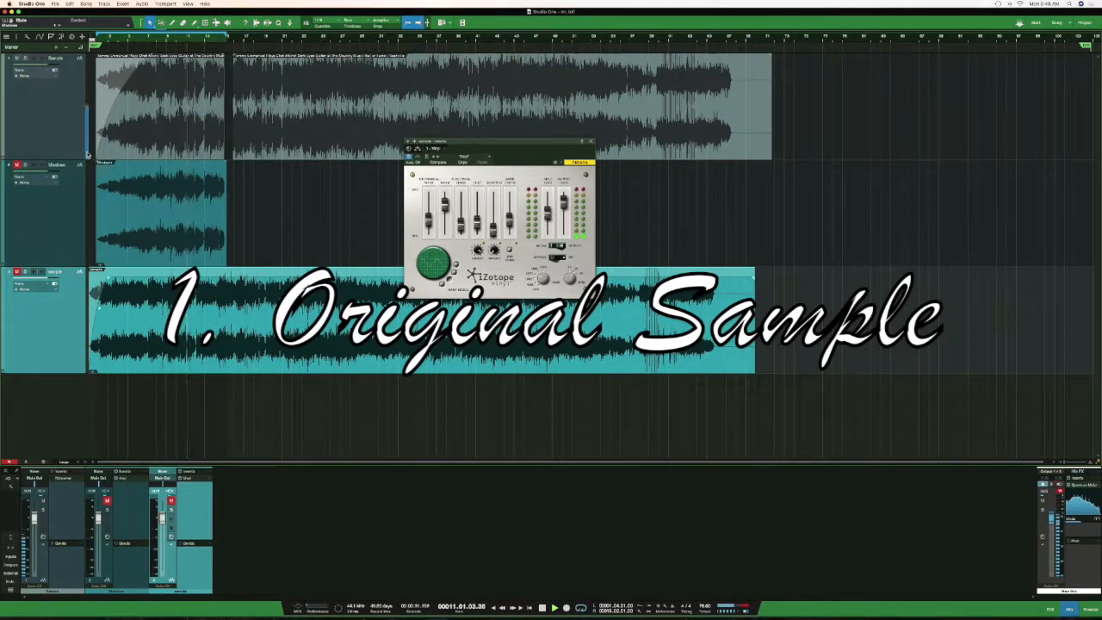
pyautogui.press('space')
# Step: Play the Mixdown track with the other tracks muted, and adjust the Dust amount in its Vinyl effect
pyautogui.click(17, 165)
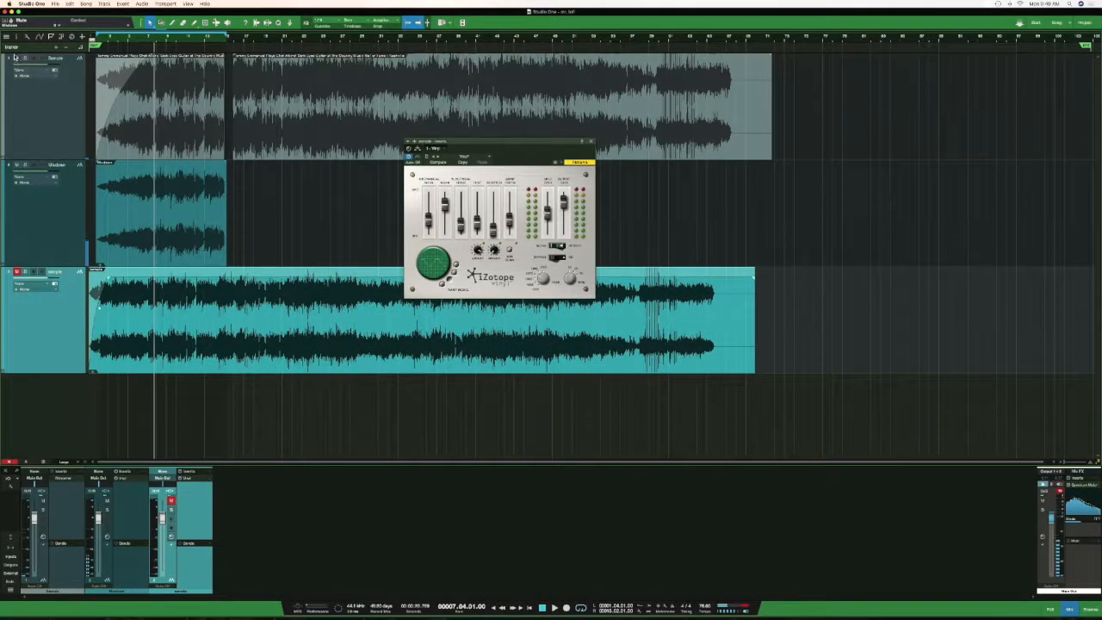
pyautogui.press('space')
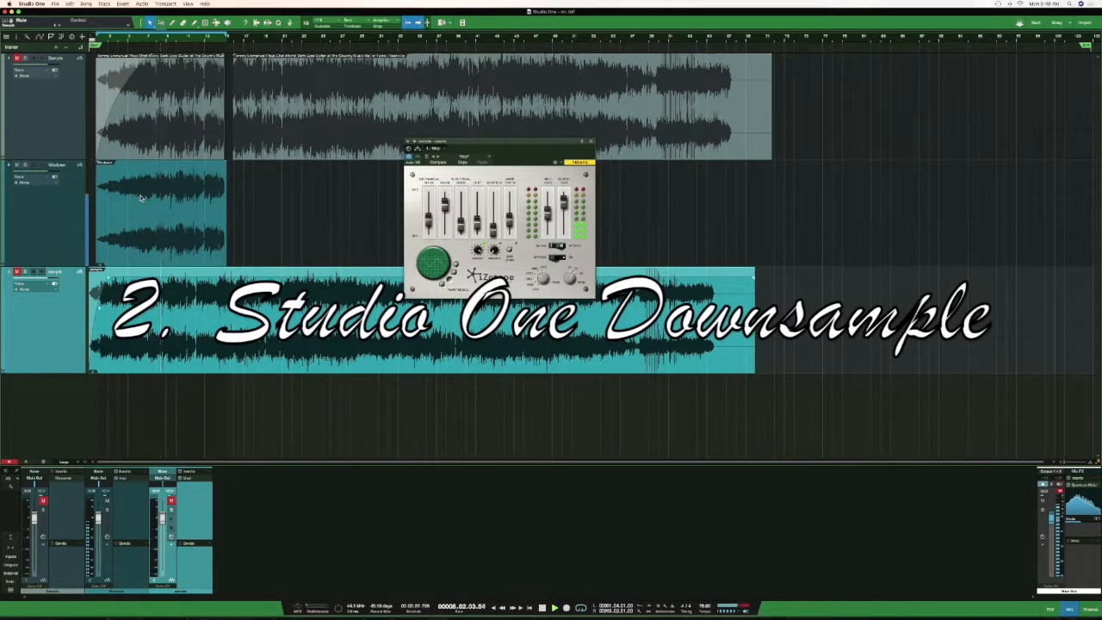
pyautogui.doubleClick(127, 479)
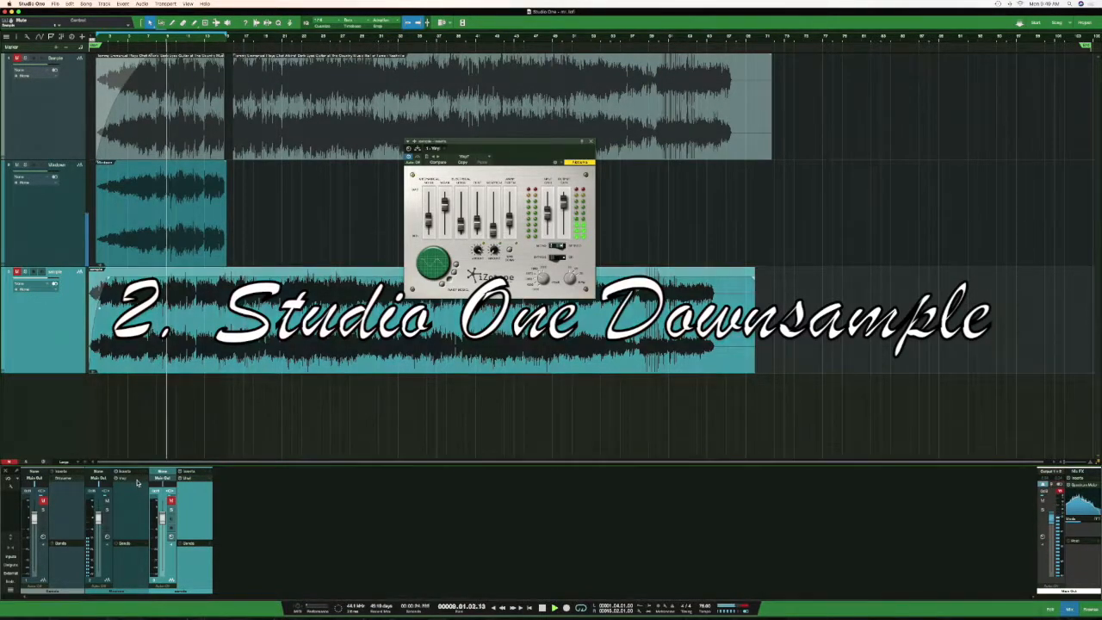
pyautogui.moveTo(478, 225); pyautogui.dragTo(478, 225)
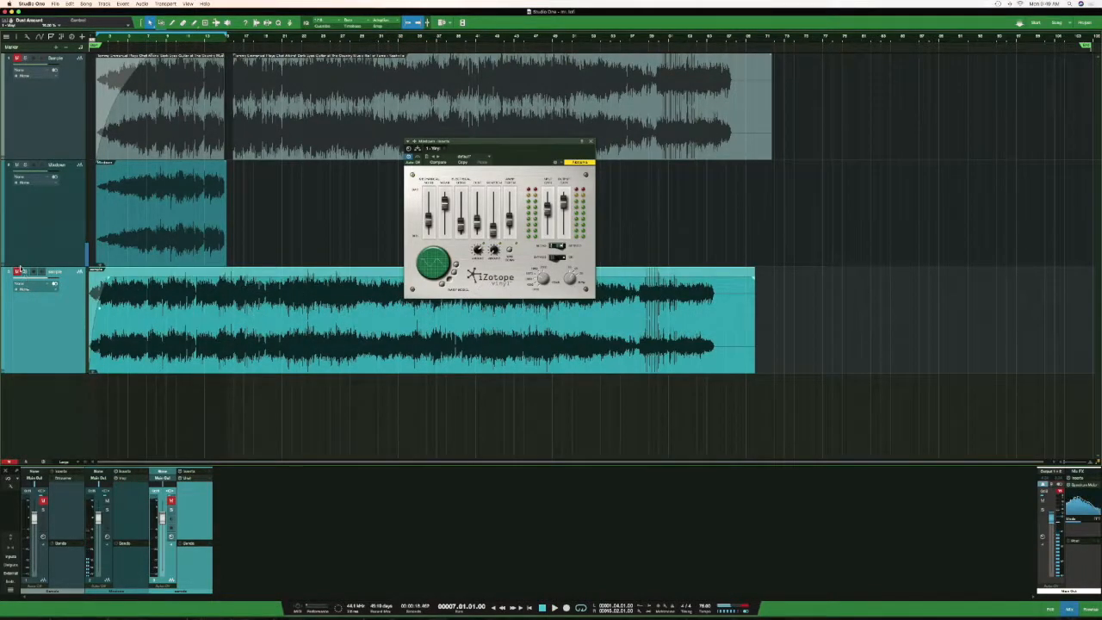
# Step: Unmute the Audacity sample track, mute the Mixdown track and play the Audacity version for comparison
pyautogui.click(17, 271)
pyautogui.click(16, 166)
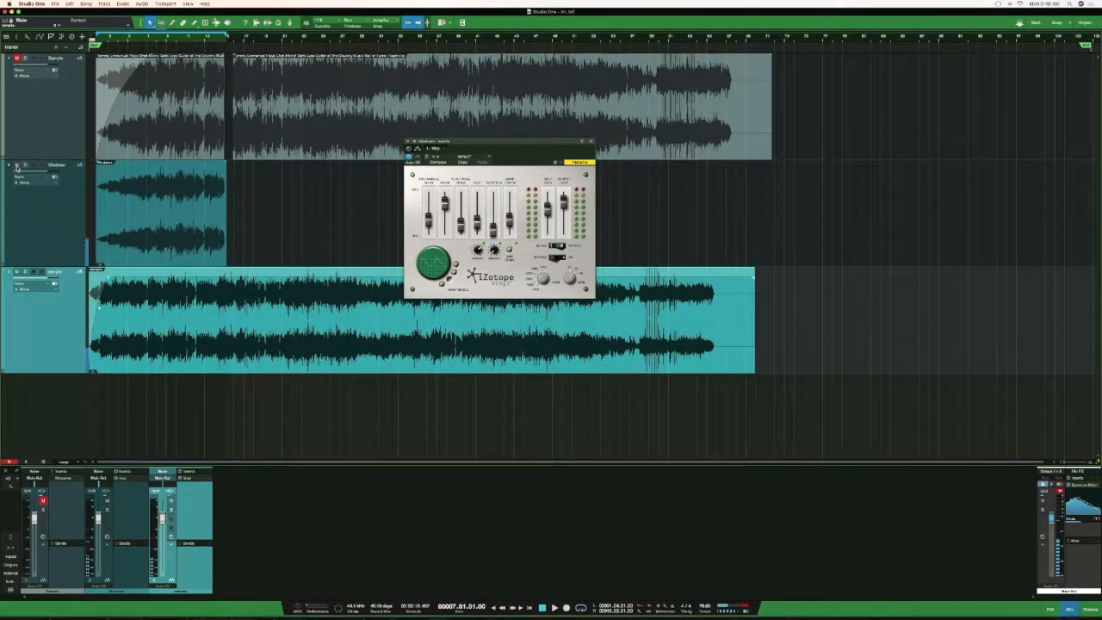
pyautogui.press('space')
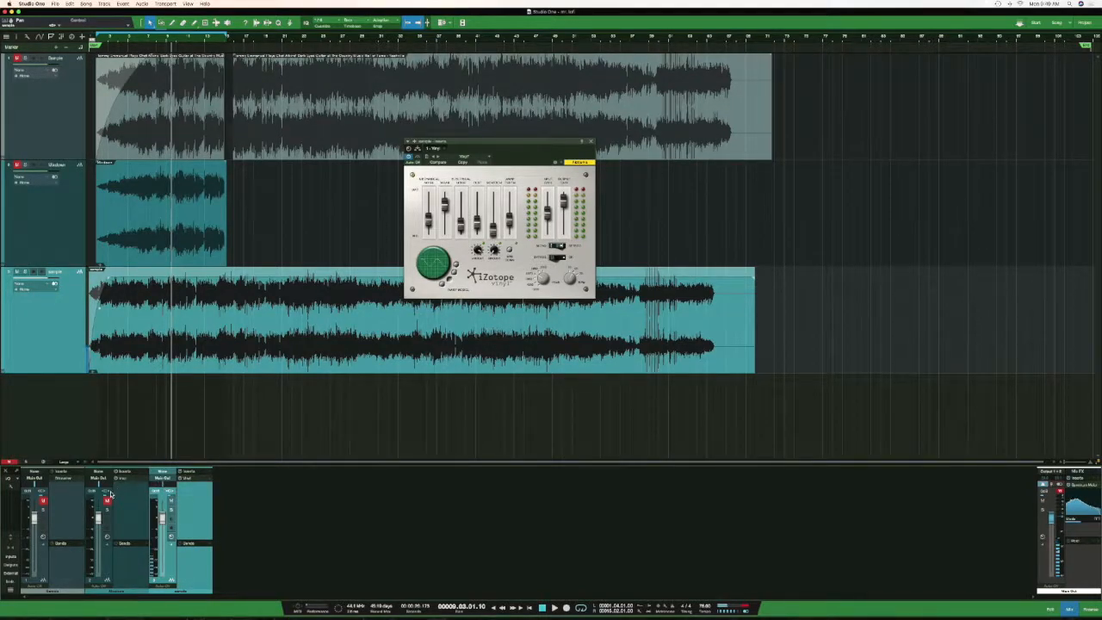
# Step: Move the playback position earlier and alternate the mutes of the Mixdown and Audacity sample tracks to compare the two downsampled versions
pyautogui.click(145, 39)
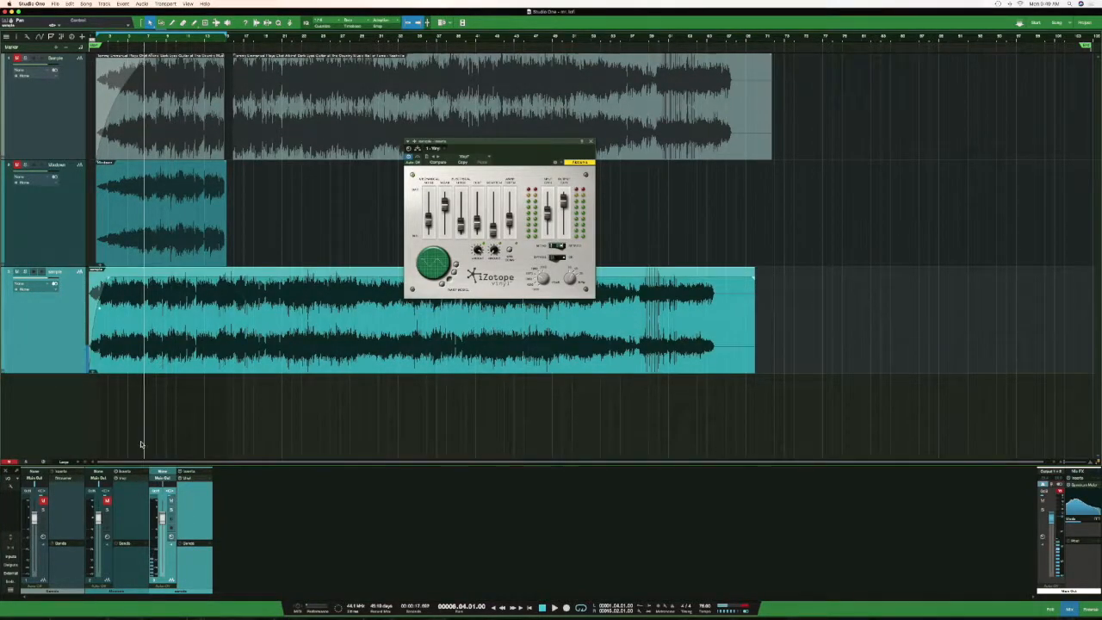
pyautogui.click(171, 502)
pyautogui.click(107, 501)
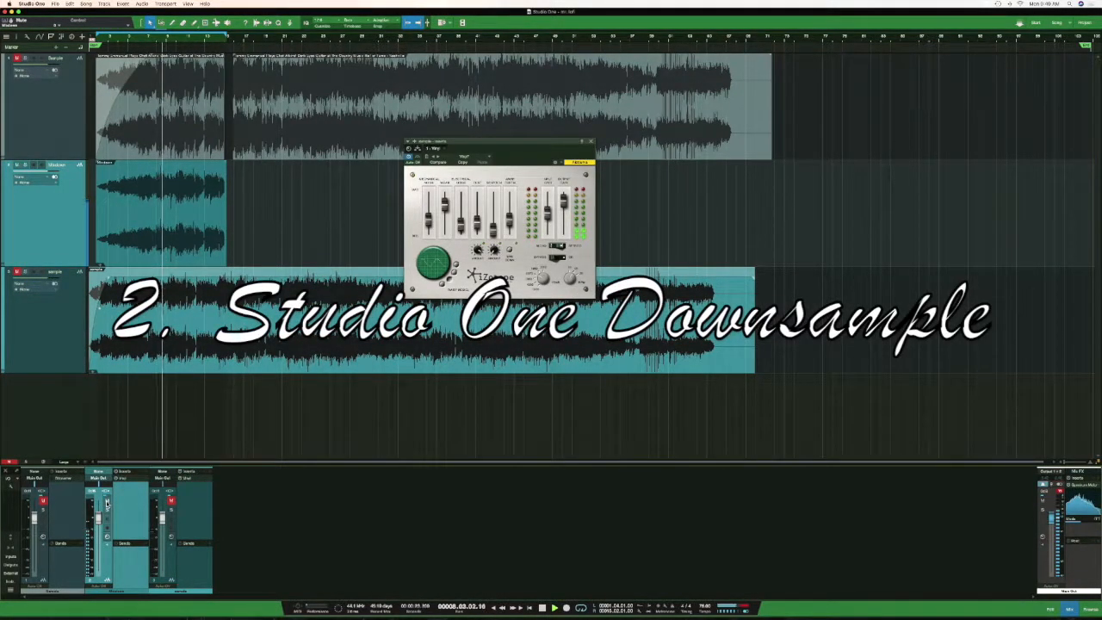
pyautogui.click(107, 502)
pyautogui.click(171, 502)
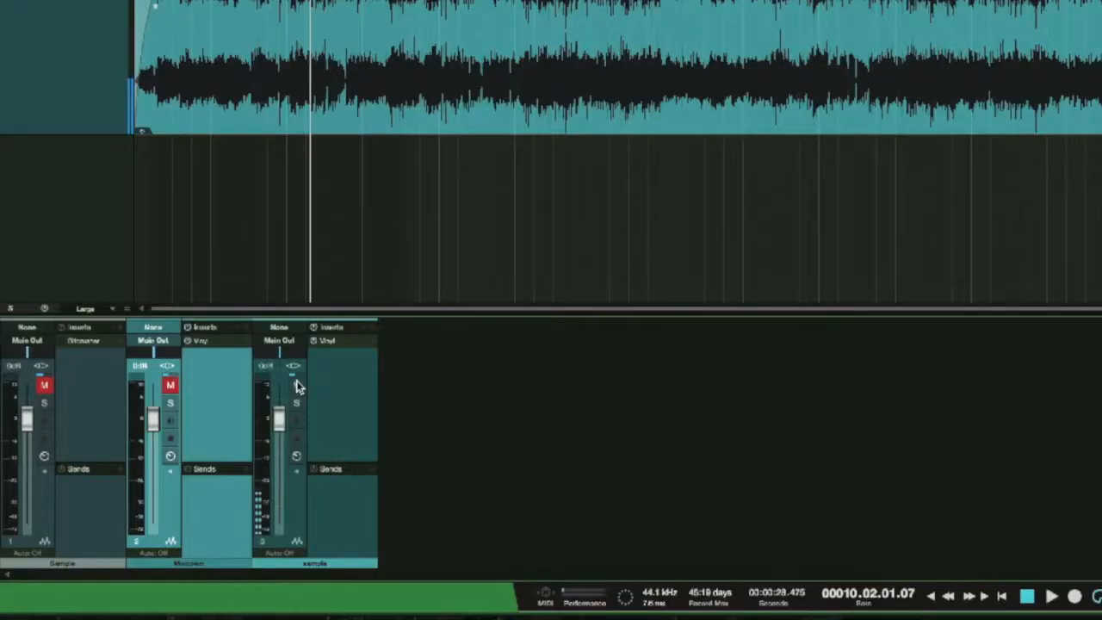
# Step: Dismiss the mute automation options and mute the Audacity sample track
pyautogui.rightClick(296, 387)
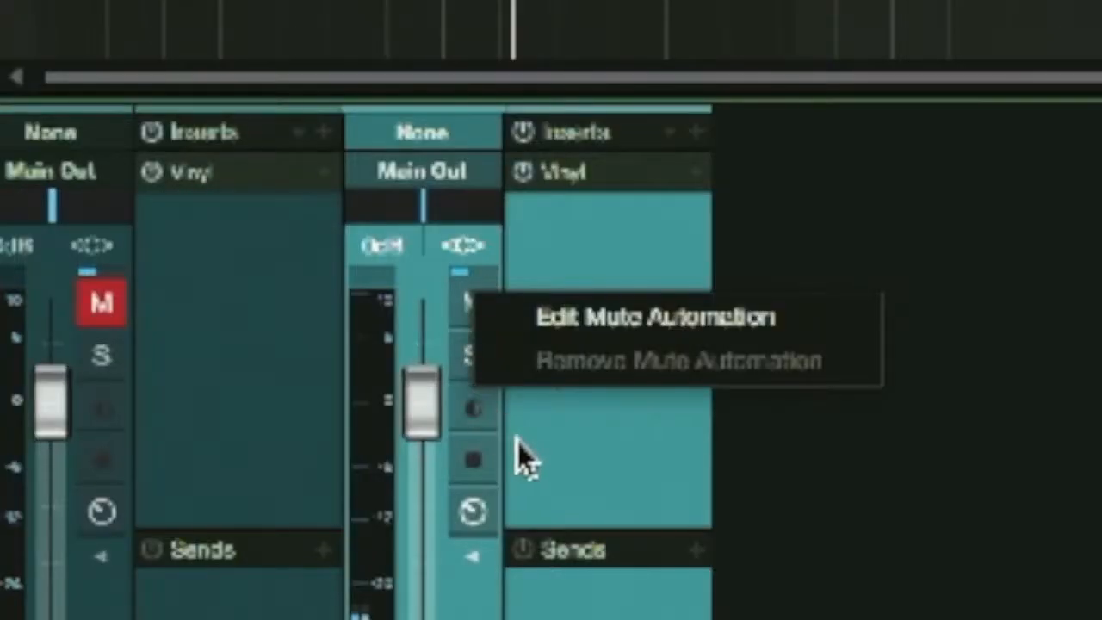
pyautogui.click(311, 431)
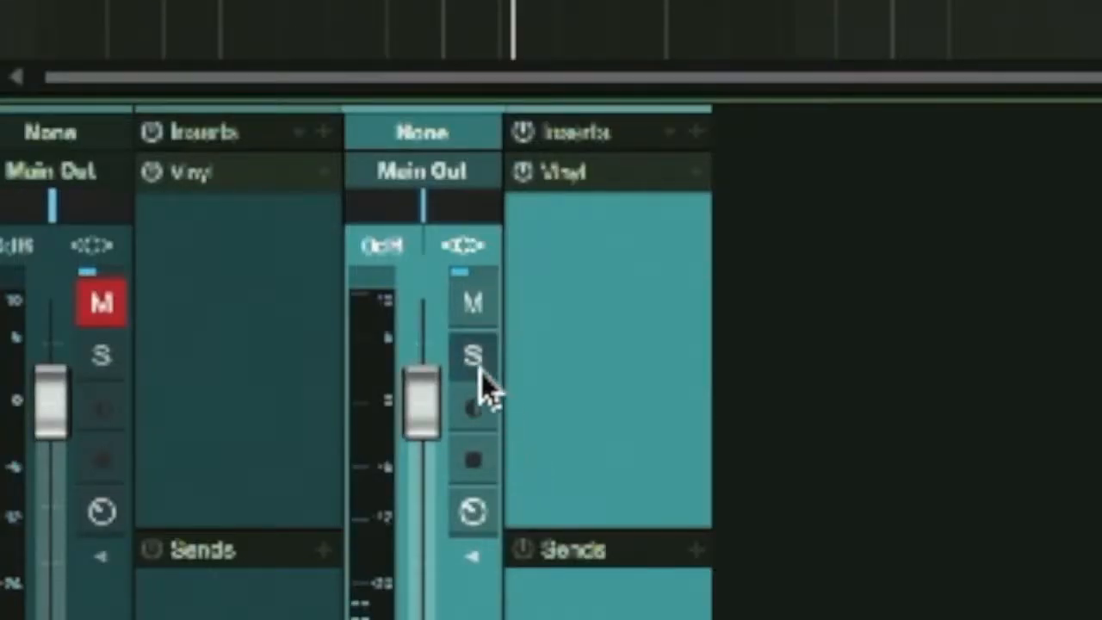
pyautogui.click(472, 306)
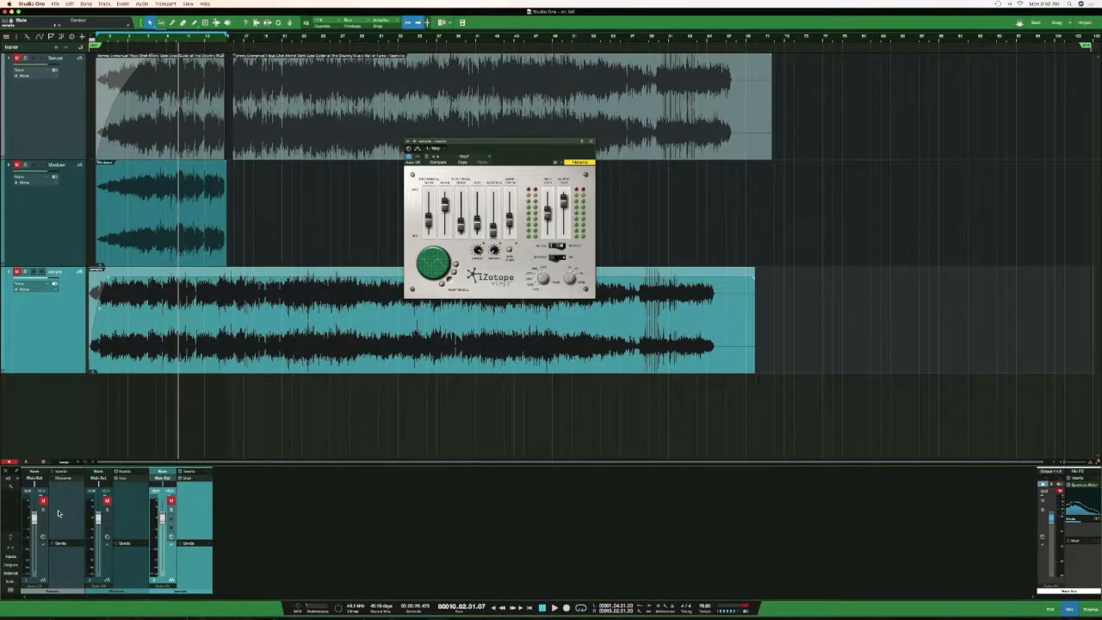